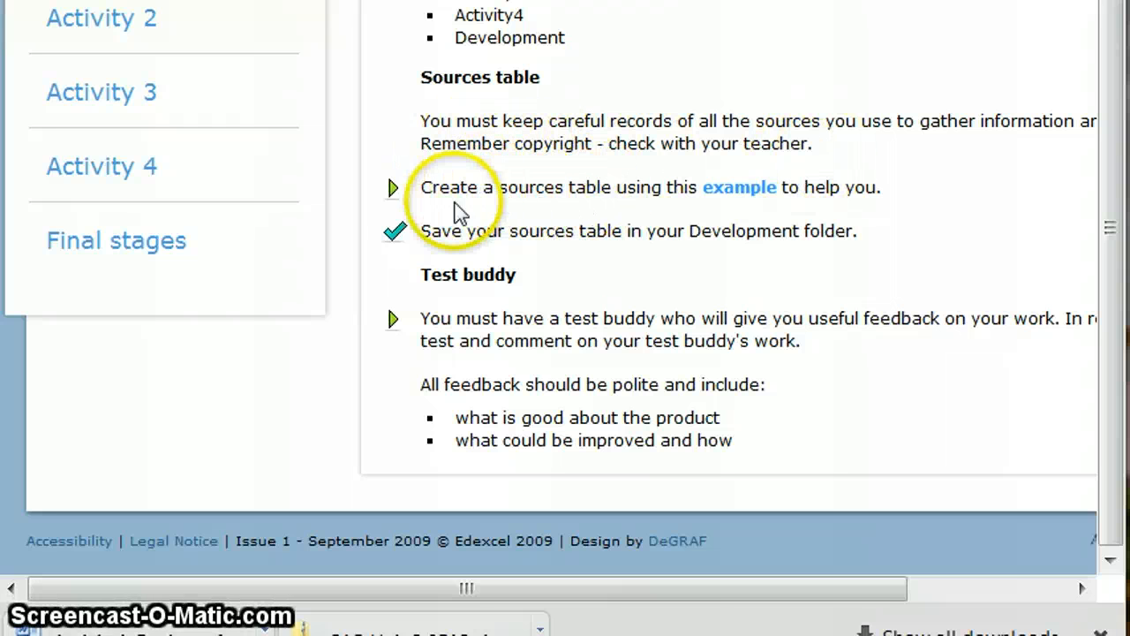
Step: Download the example sources table linked in the brief's Sources table section
left_click_drag(465, 593, 555, 581)
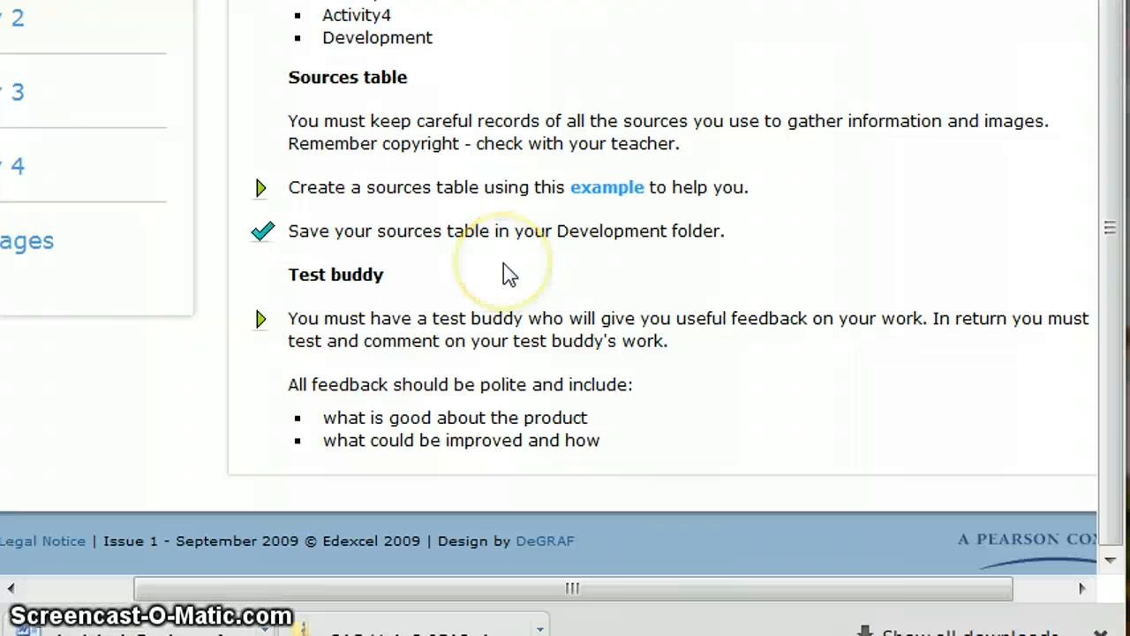
left_click(603, 189)
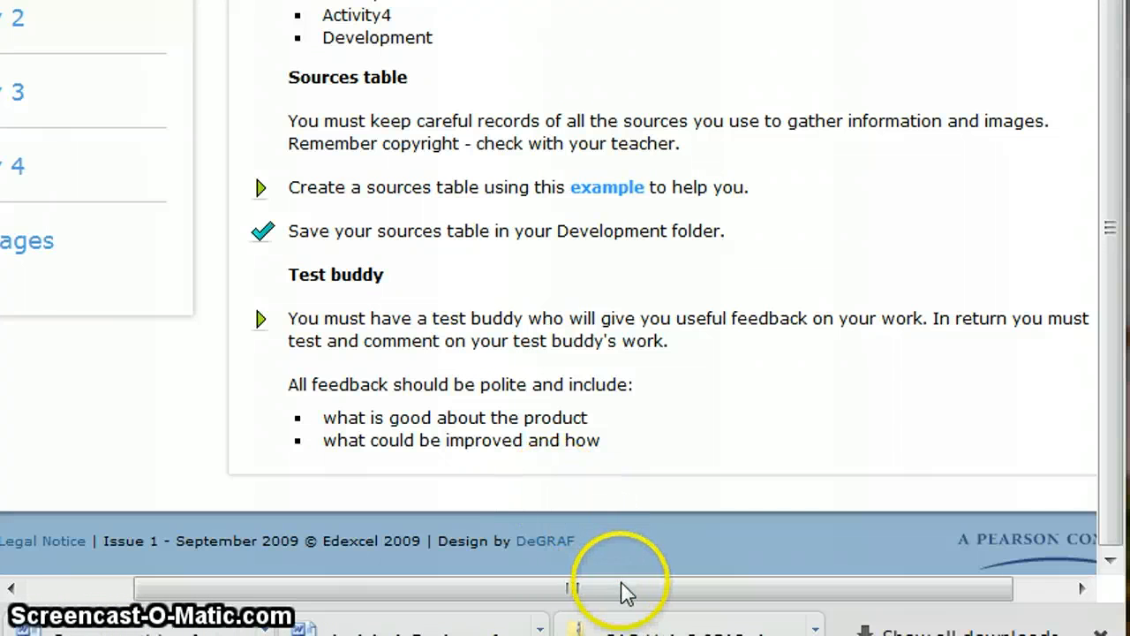
left_click_drag(606, 586, 203, 587)
Step: Open the downloaded example in Word, review its Information/Image, Where found/source and Where used columns, then return to the brief
left_click(369, 629)
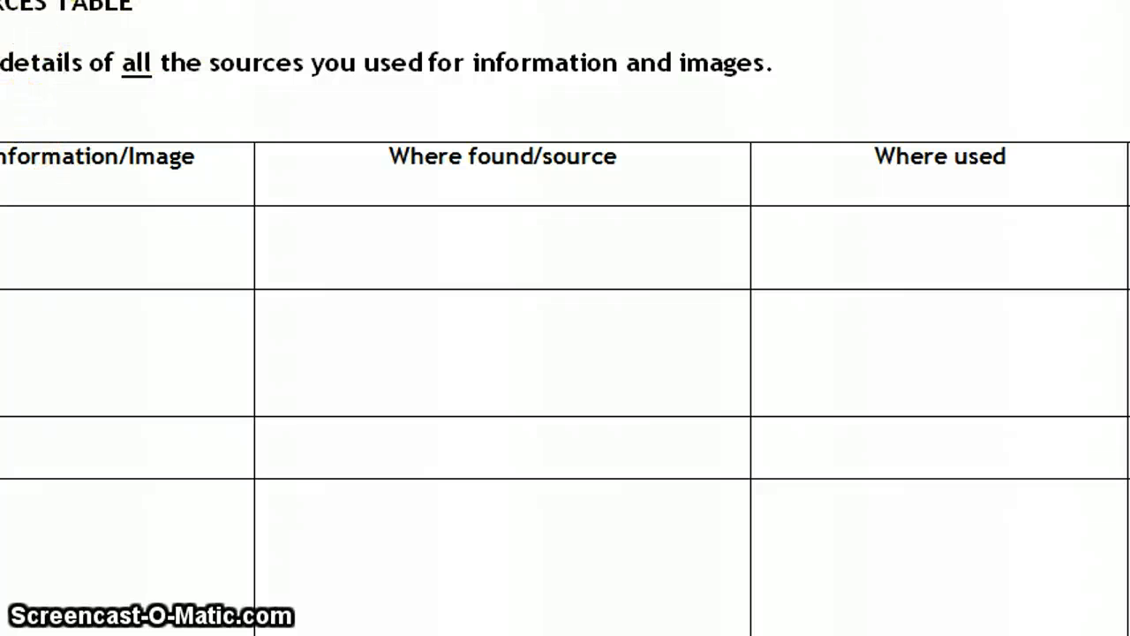
left_click(71, 159)
left_click(448, 163)
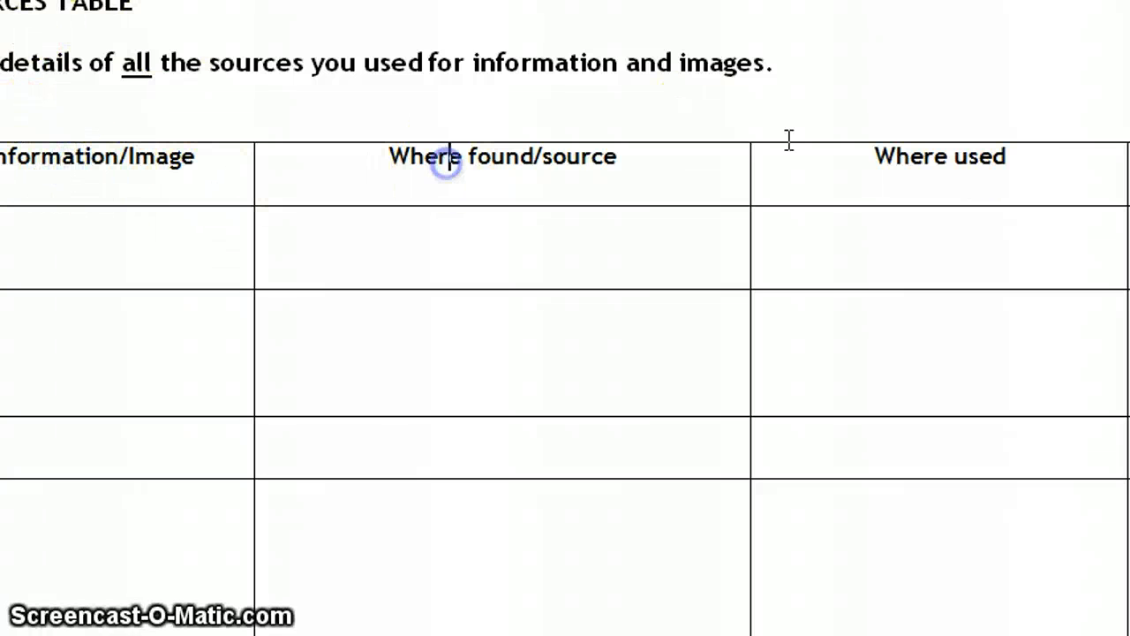
left_click(980, 159)
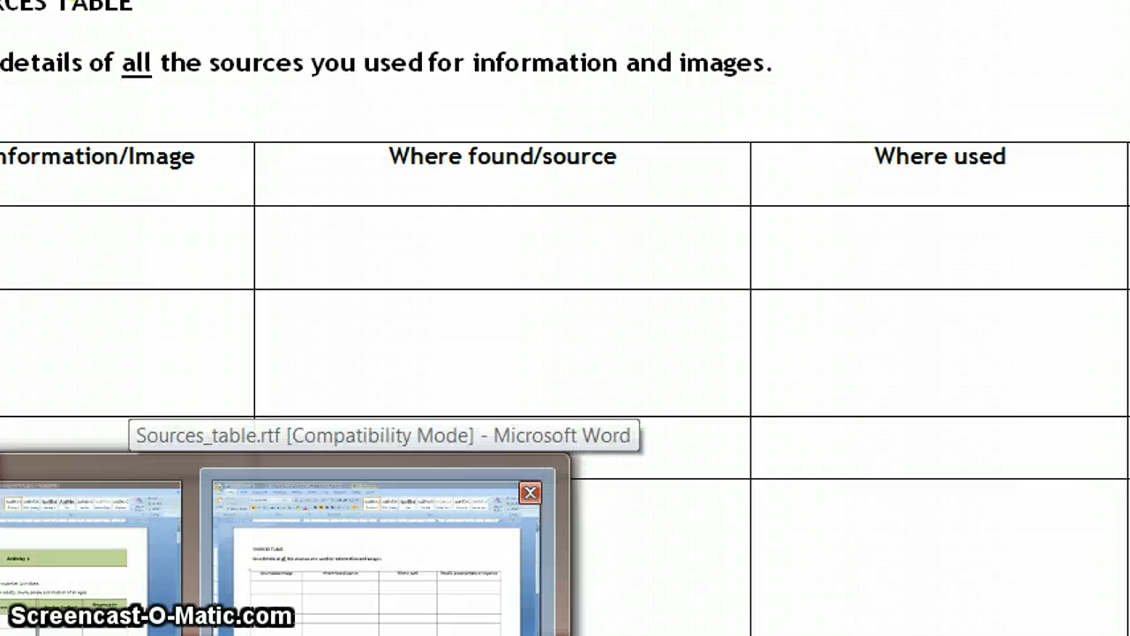
left_click(153, 255)
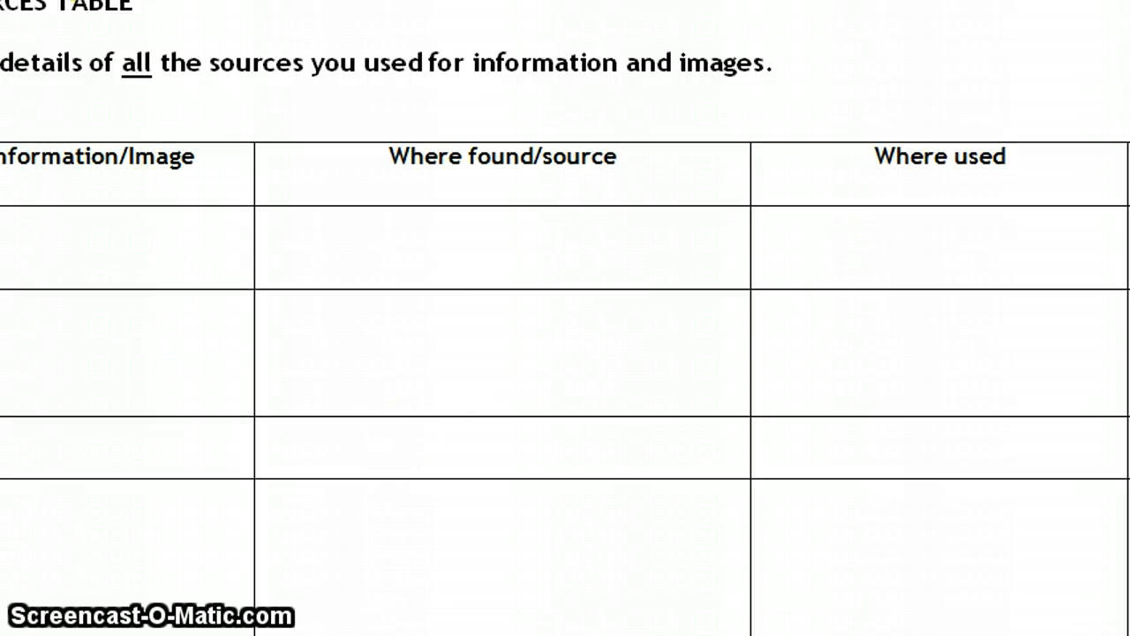
scroll(565, 318, "down", 5)
scroll(565, 318, "up", 5)
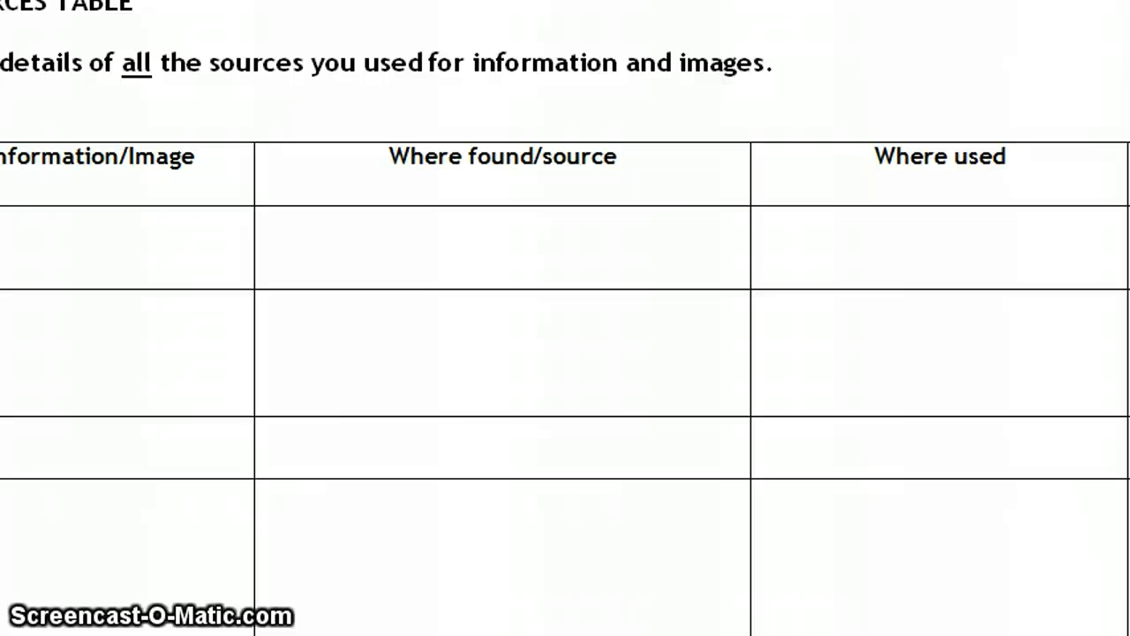
key("alt+Tab")
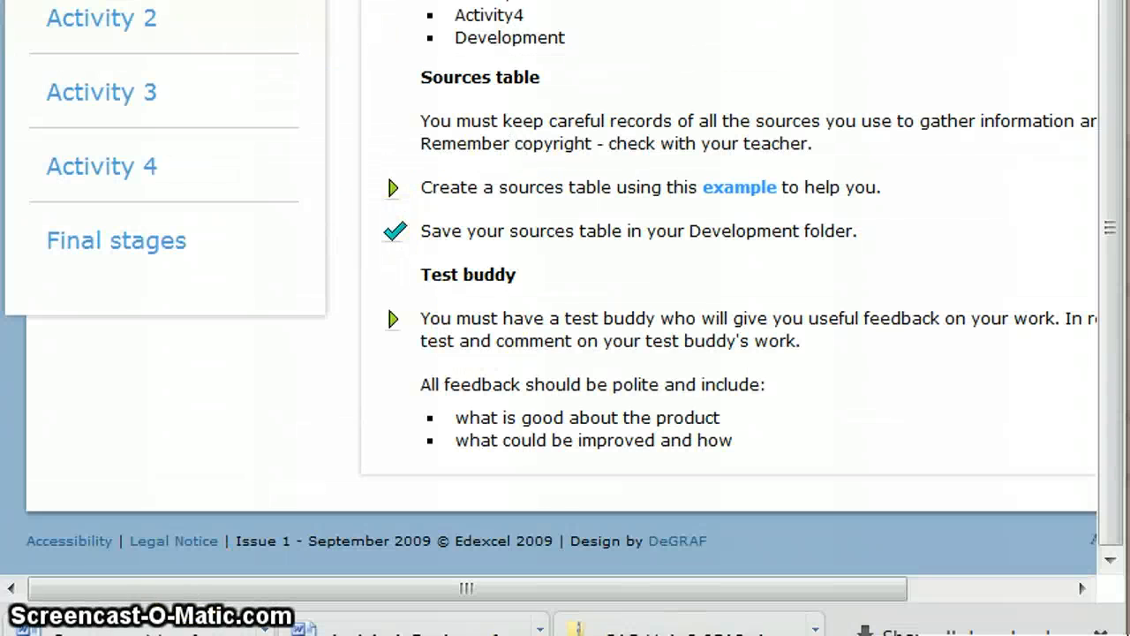
Step: In Fronter, go from Student folders into Welcome (Customised) and open the Development folder
key("ctrl+Tab")
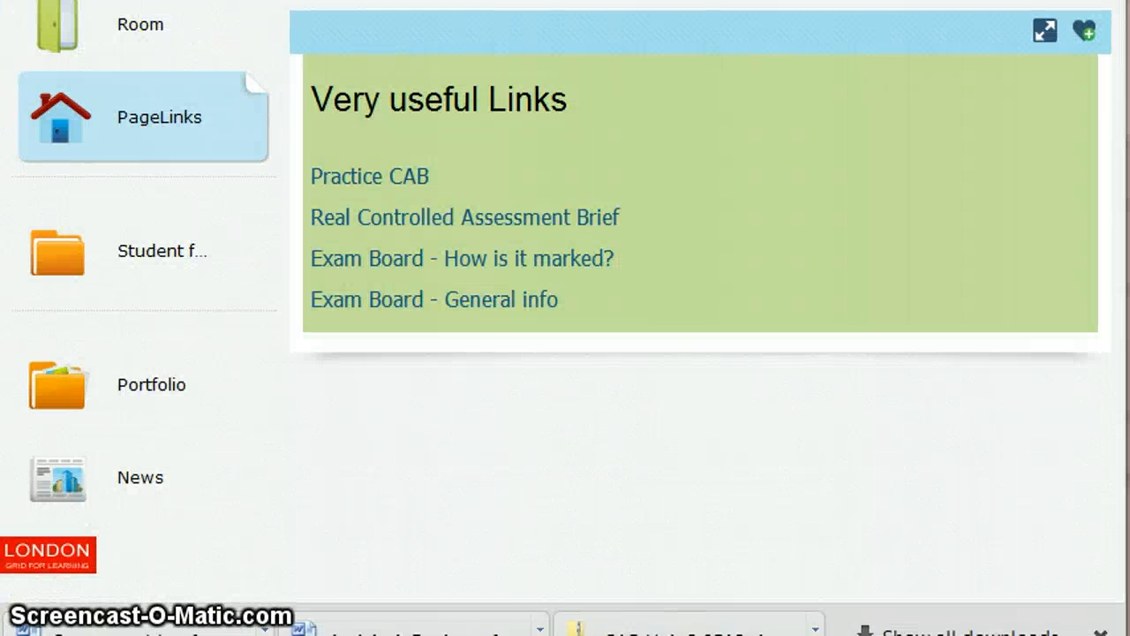
left_click(126, 234)
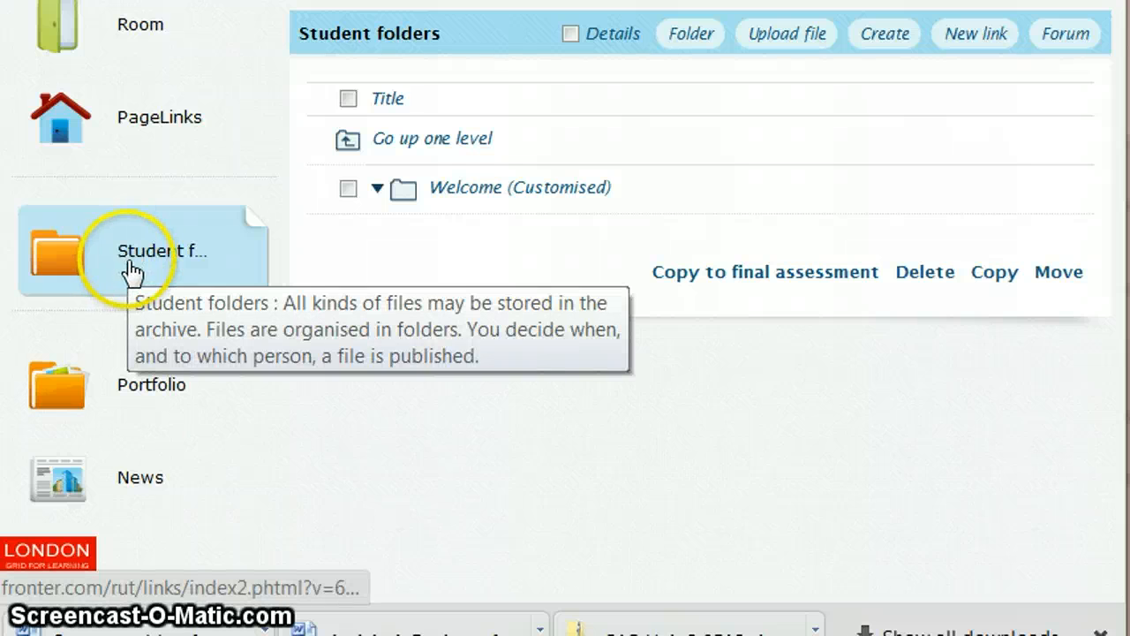
left_click(457, 199)
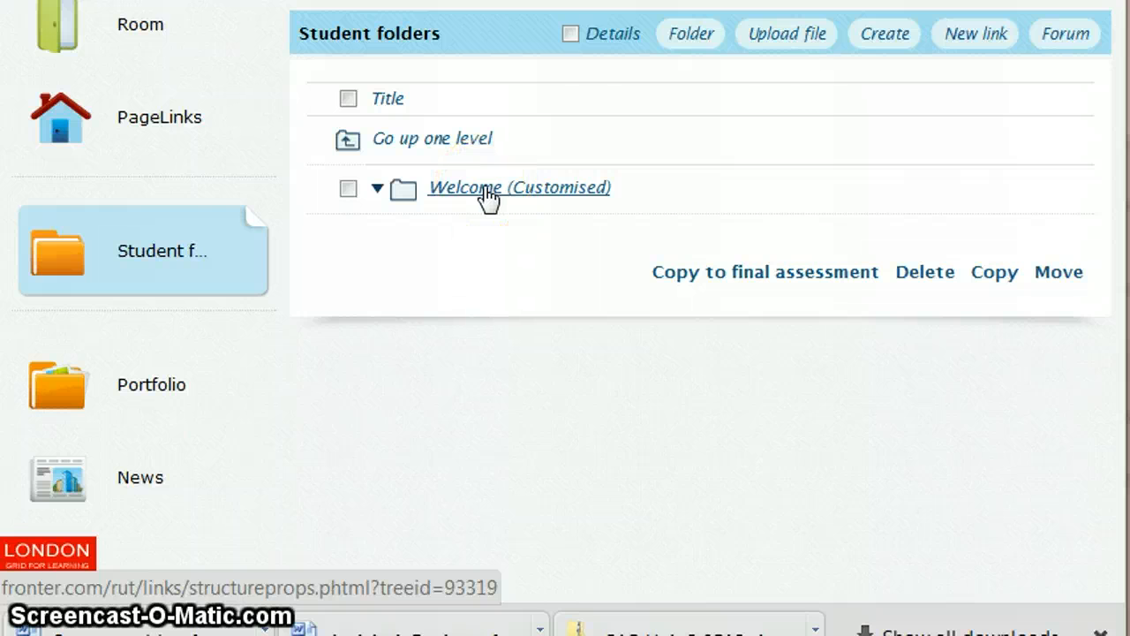
left_click(486, 196)
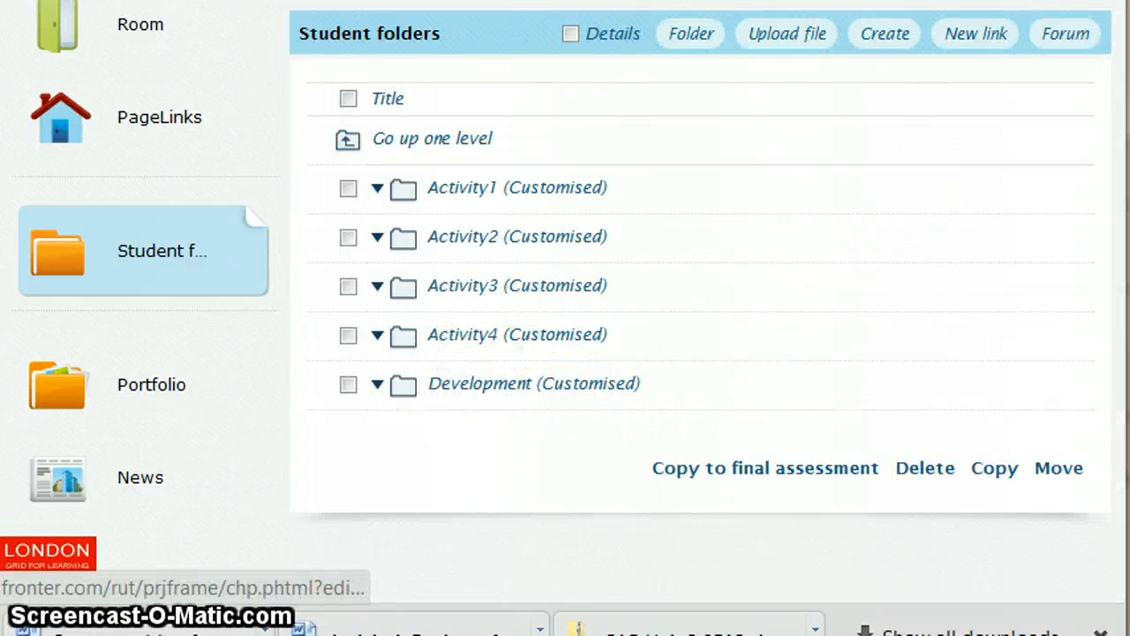
key("ctrl+Tab")
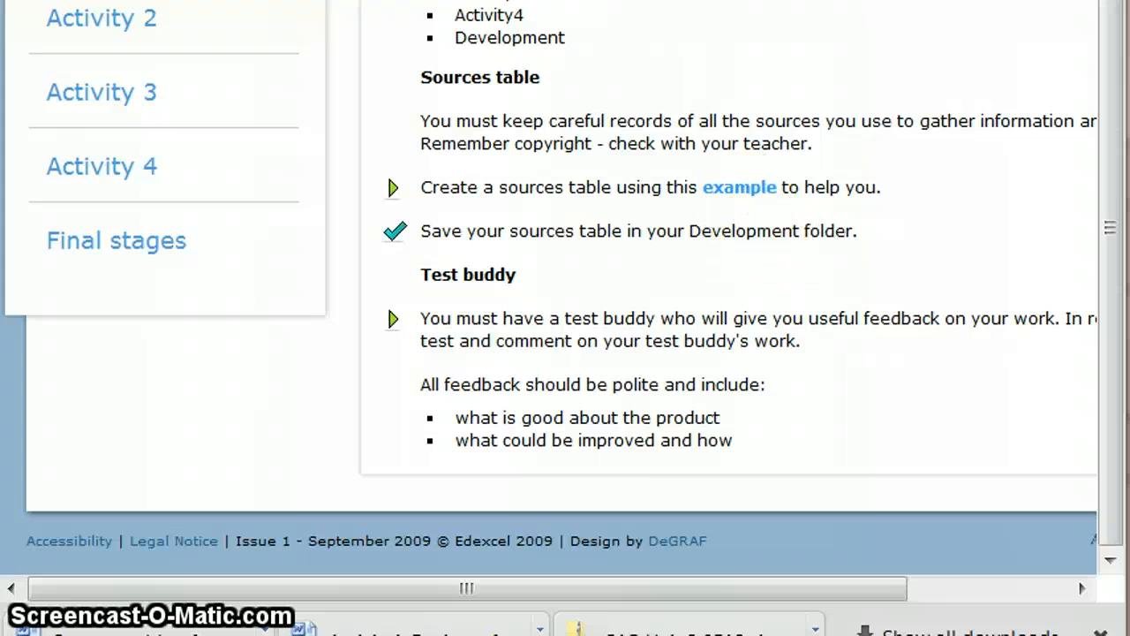
key("ctrl+Tab")
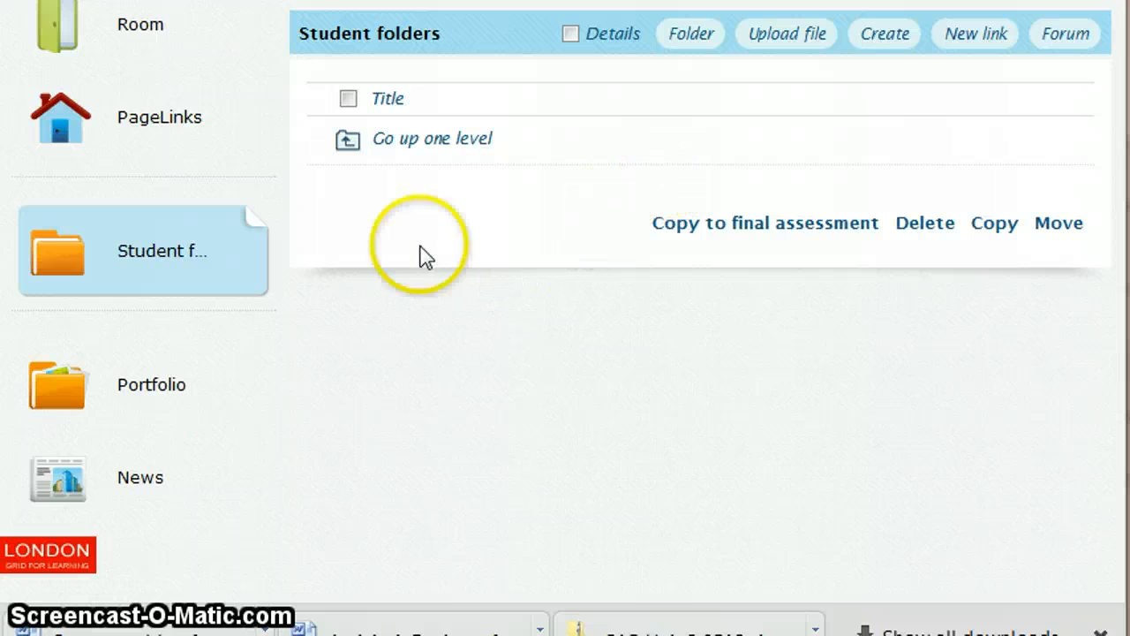
Step: Create and save a single-author Fronter document titled 'Sources Table'
left_click(887, 37)
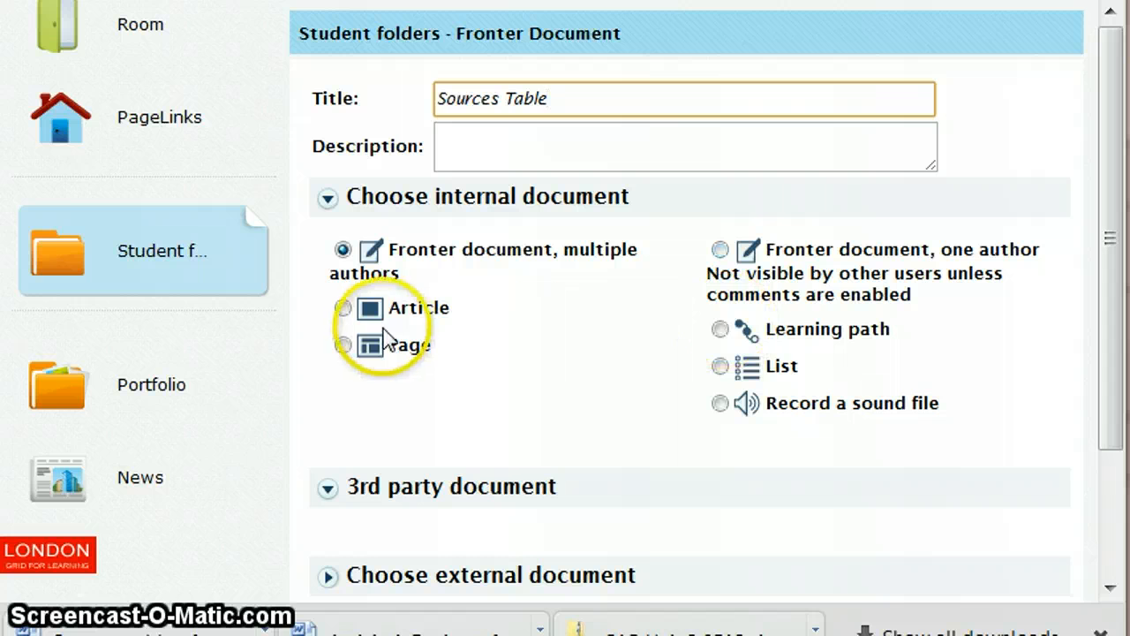
left_click(721, 249)
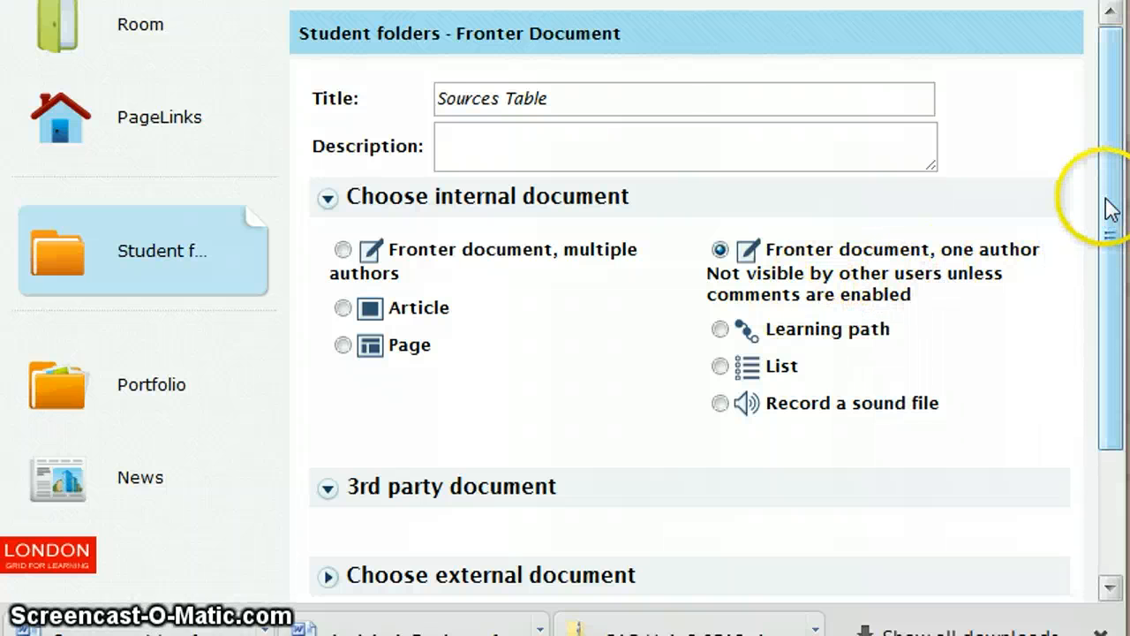
left_click_drag(1103, 202, 1111, 346)
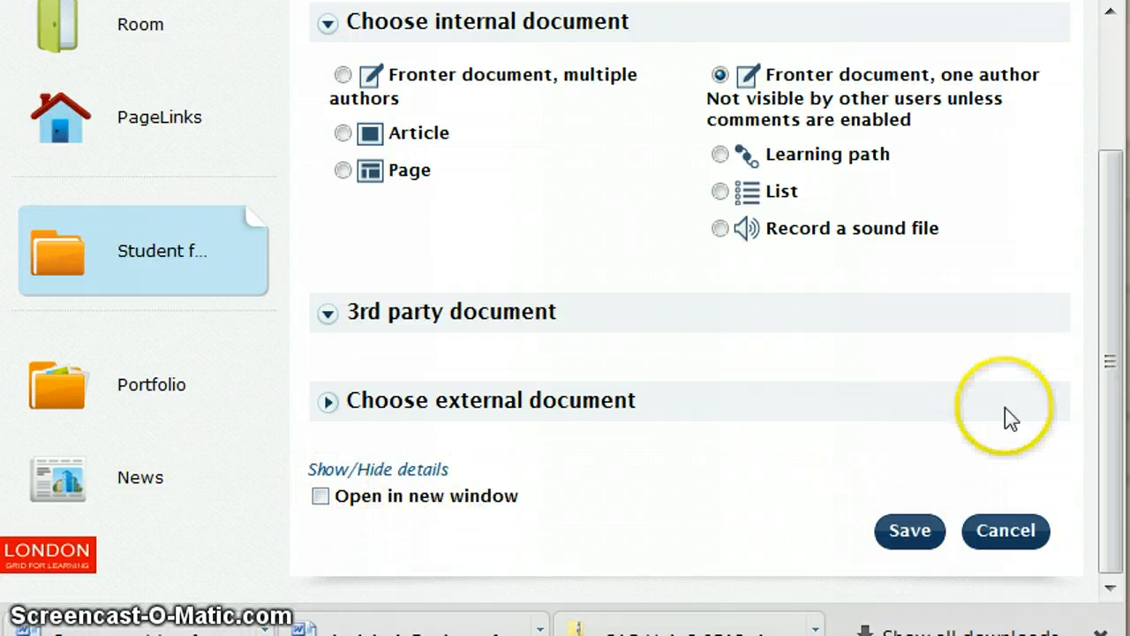
left_click(1100, 380)
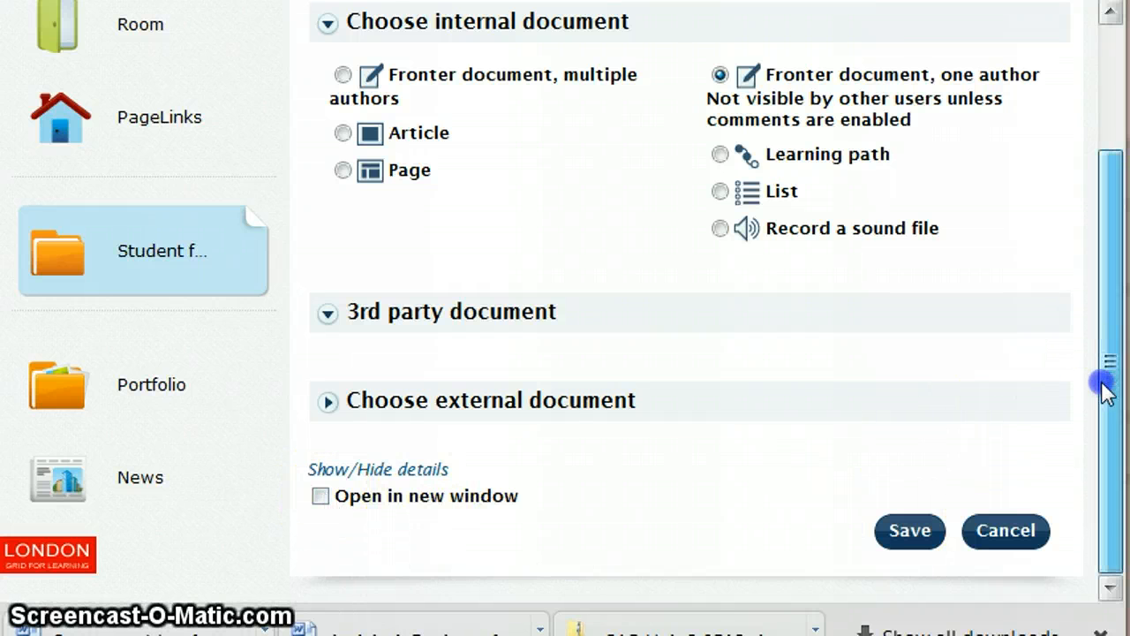
left_click(913, 542)
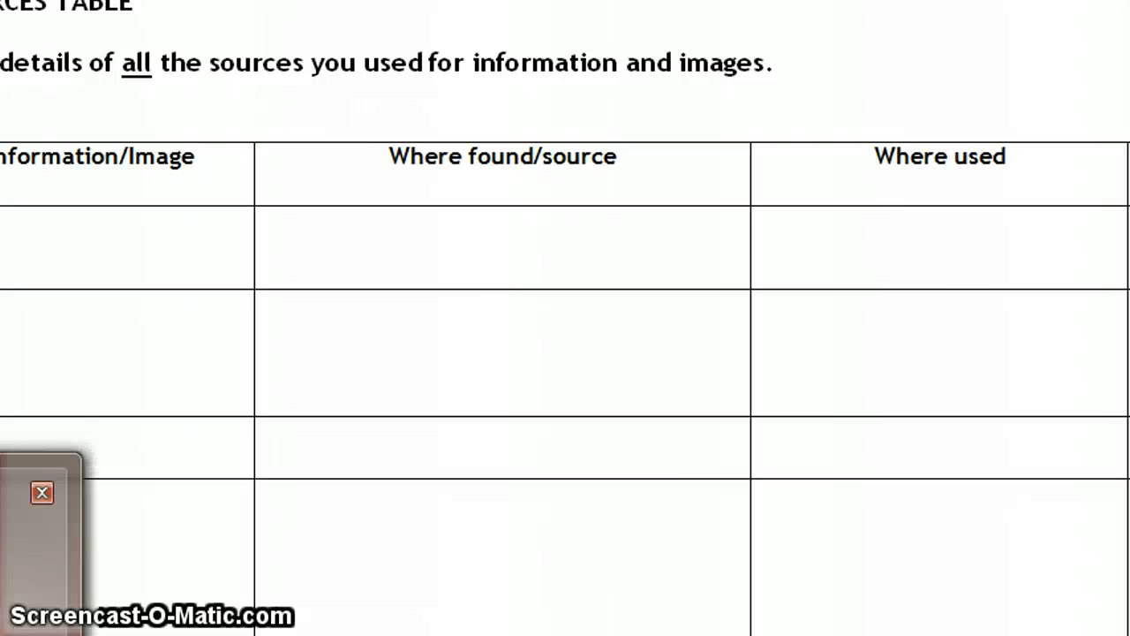
Step: Format the 'All Sources' heading in Arial size 16 and place the caret below it
left_click(38, 632)
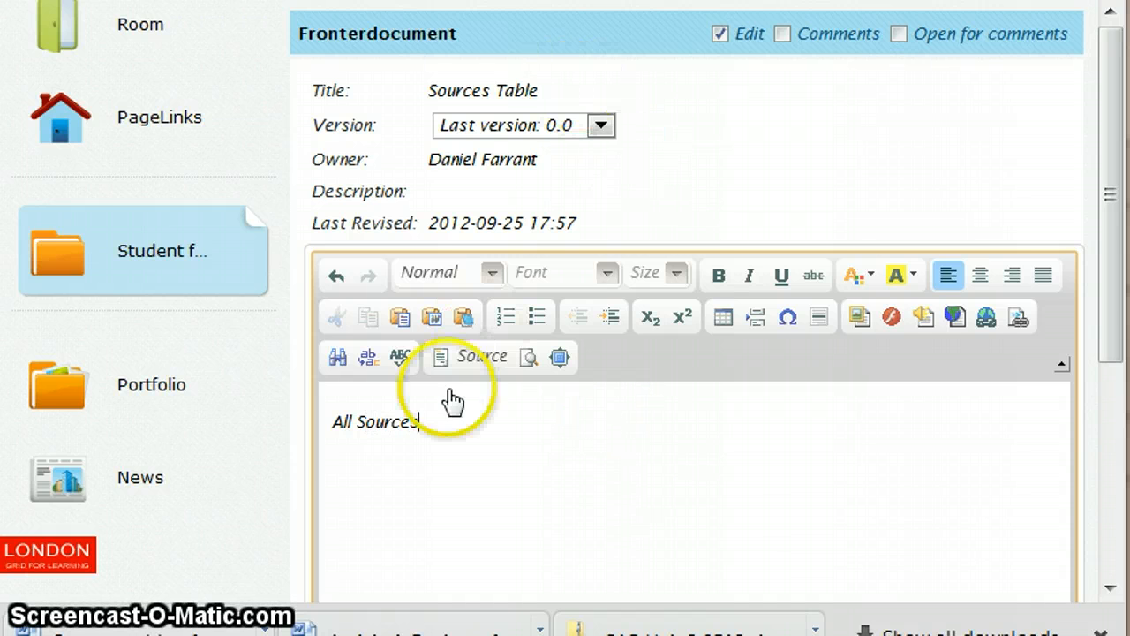
left_click(341, 422)
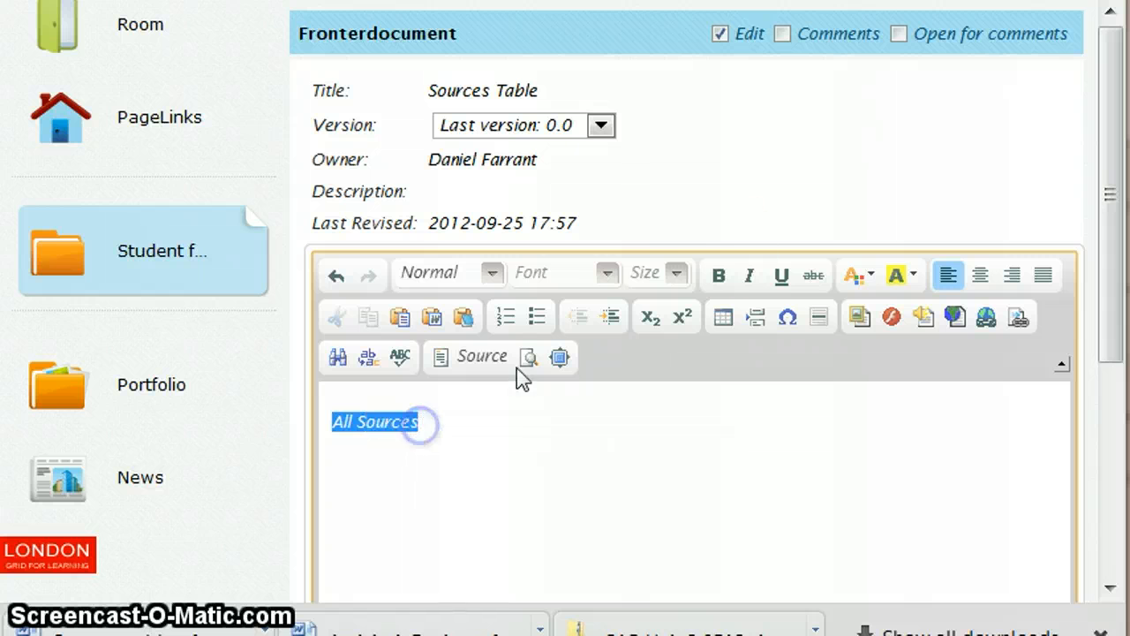
left_click(679, 275)
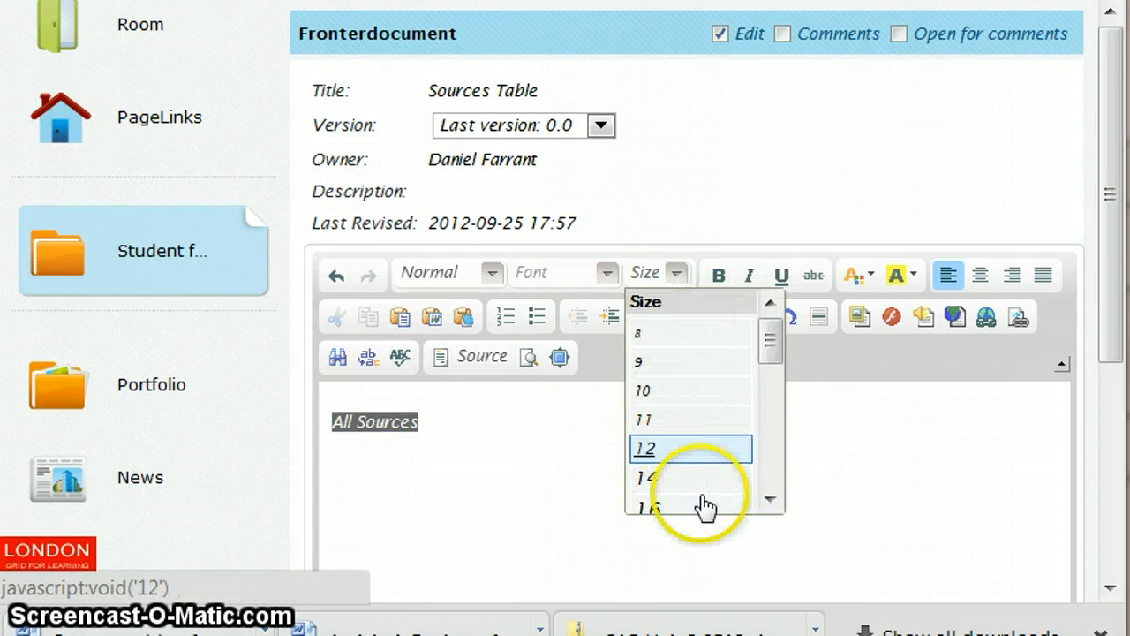
left_click(684, 508)
left_click(607, 275)
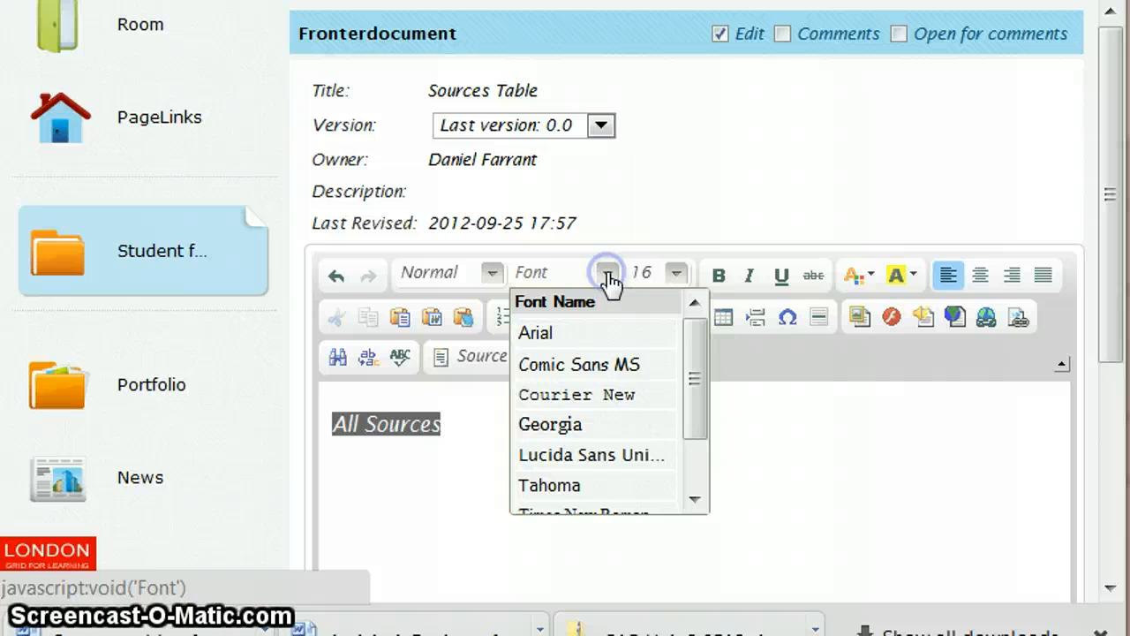
left_click(532, 332)
left_click_drag(1110, 171, 1110, 265)
left_click(517, 281)
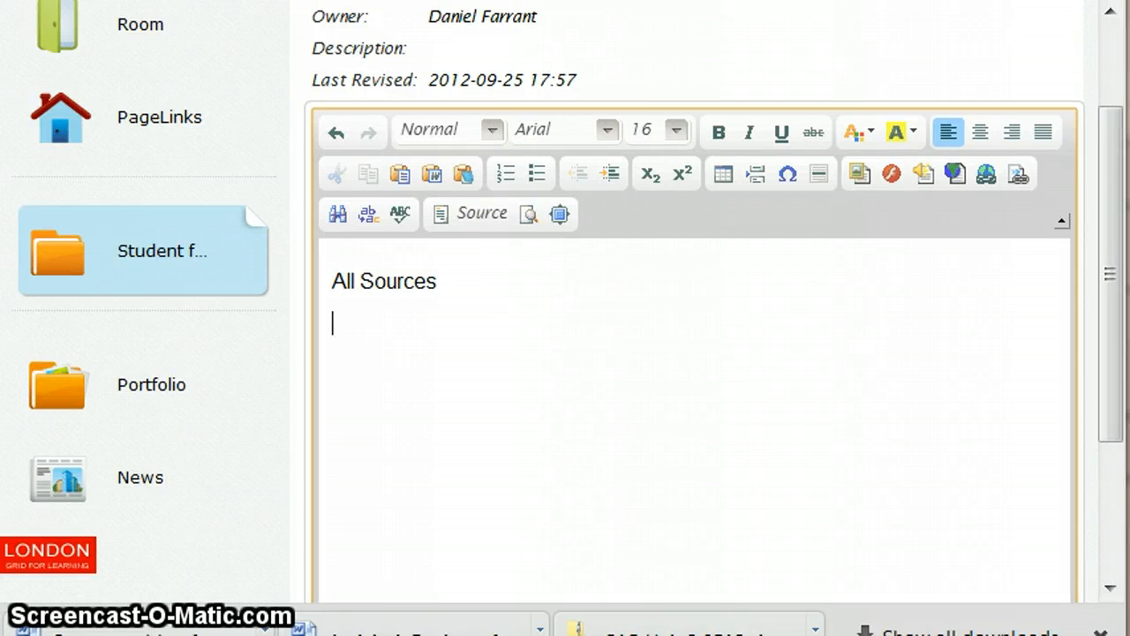
Step: Insert a 3-row, 4-column table, 500 wide, and copy 'Information/Image' from the Word example
left_click(724, 176)
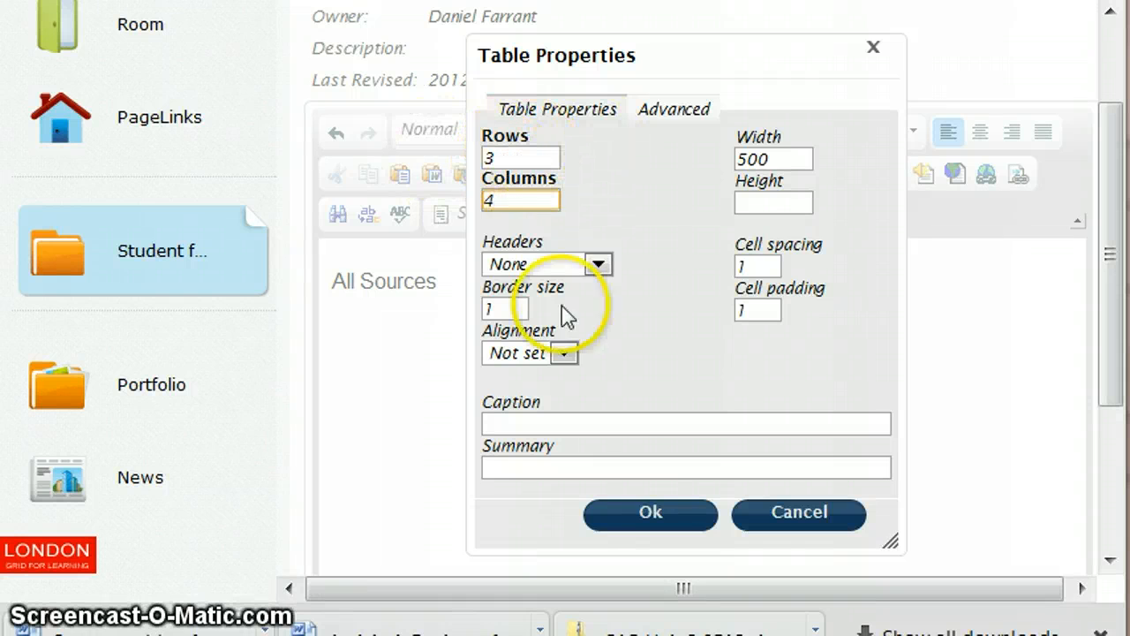
left_click(653, 514)
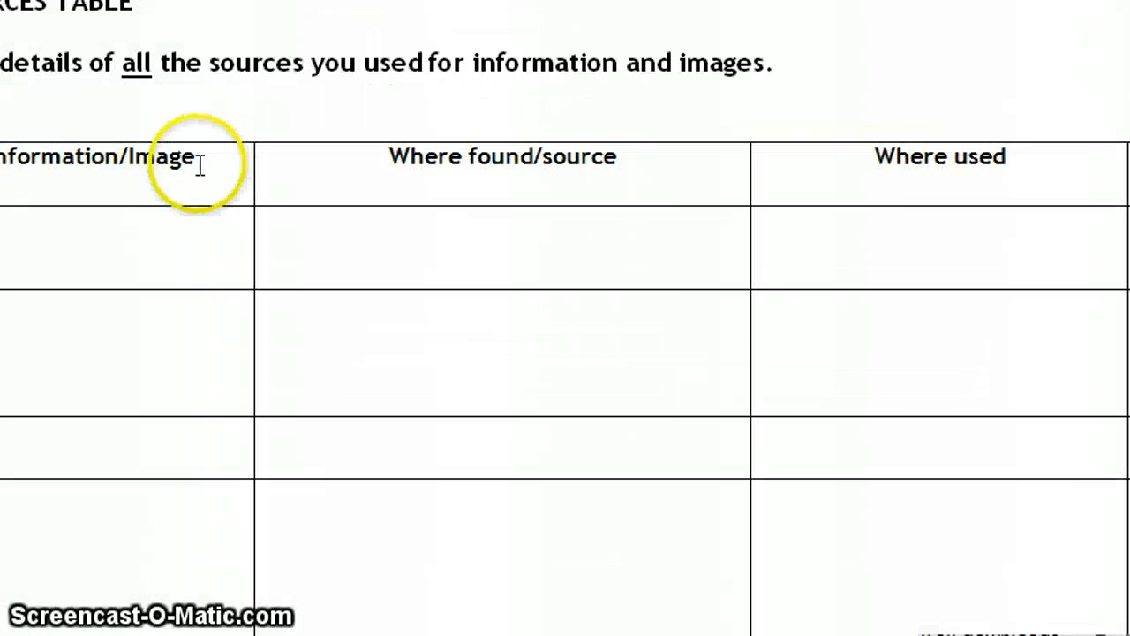
left_click_drag(197, 163, 9, 163)
key("ctrl+c")
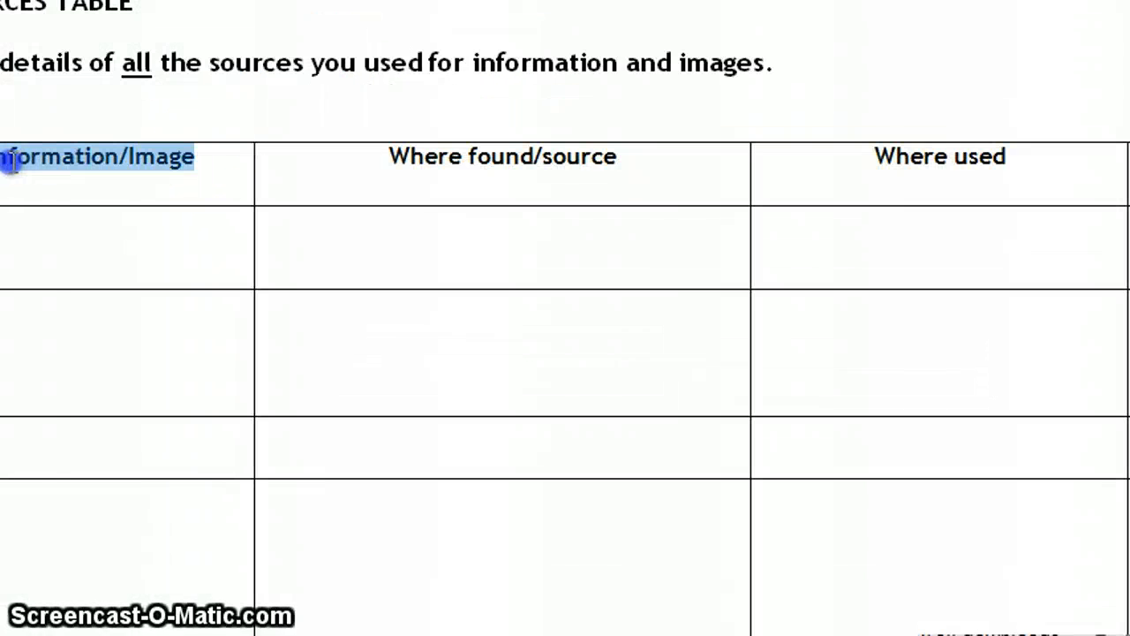
right_click(61, 166)
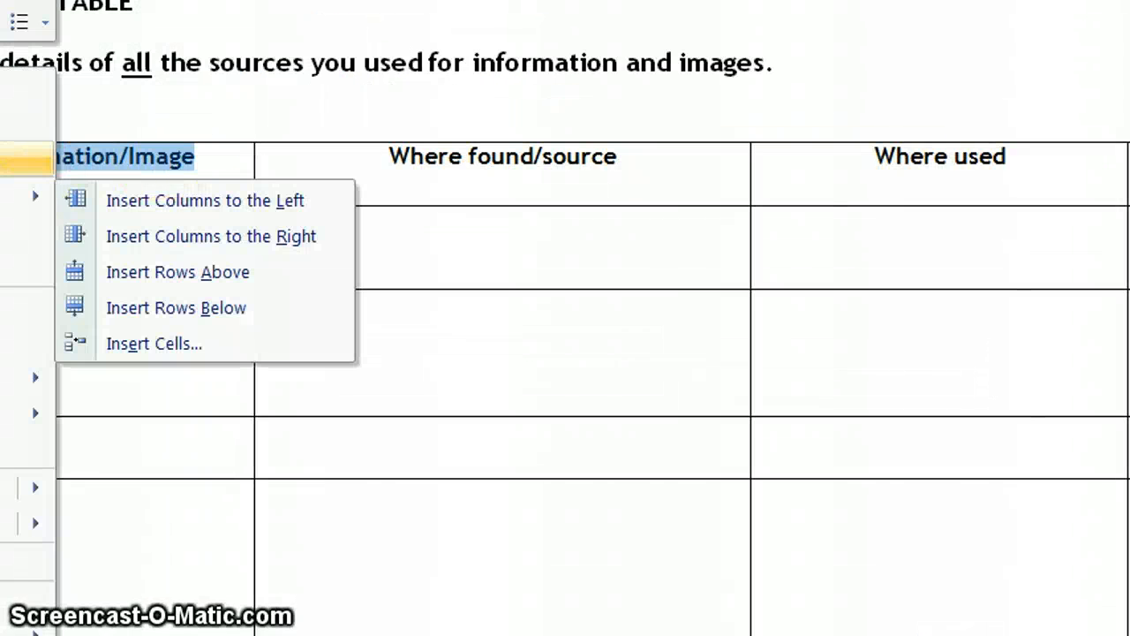
left_click(3, 122)
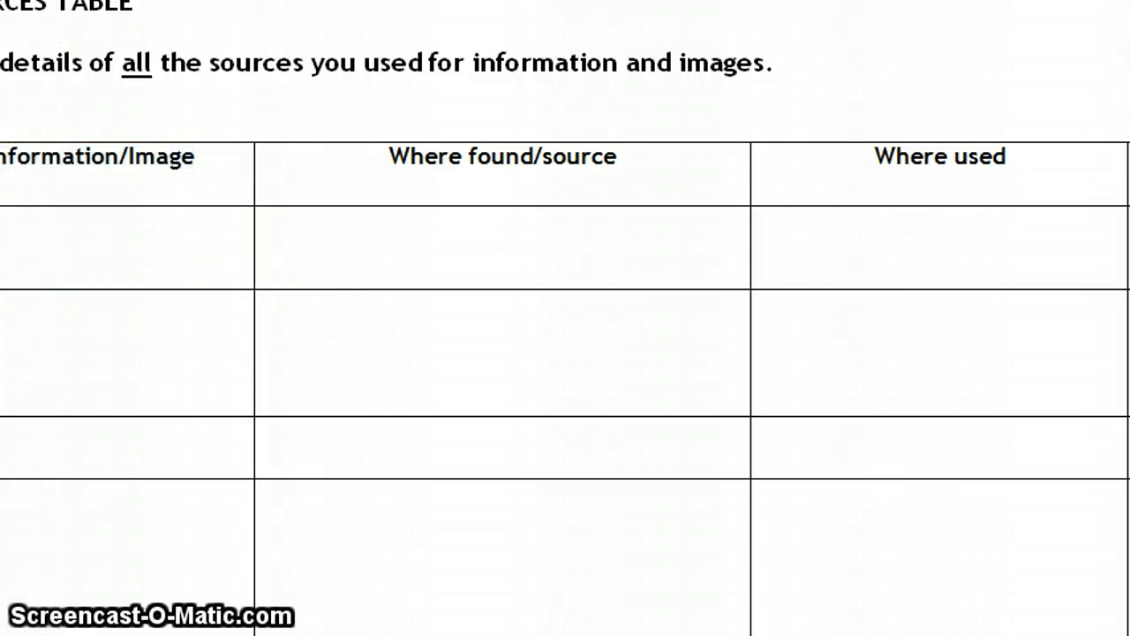
left_click(374, 379)
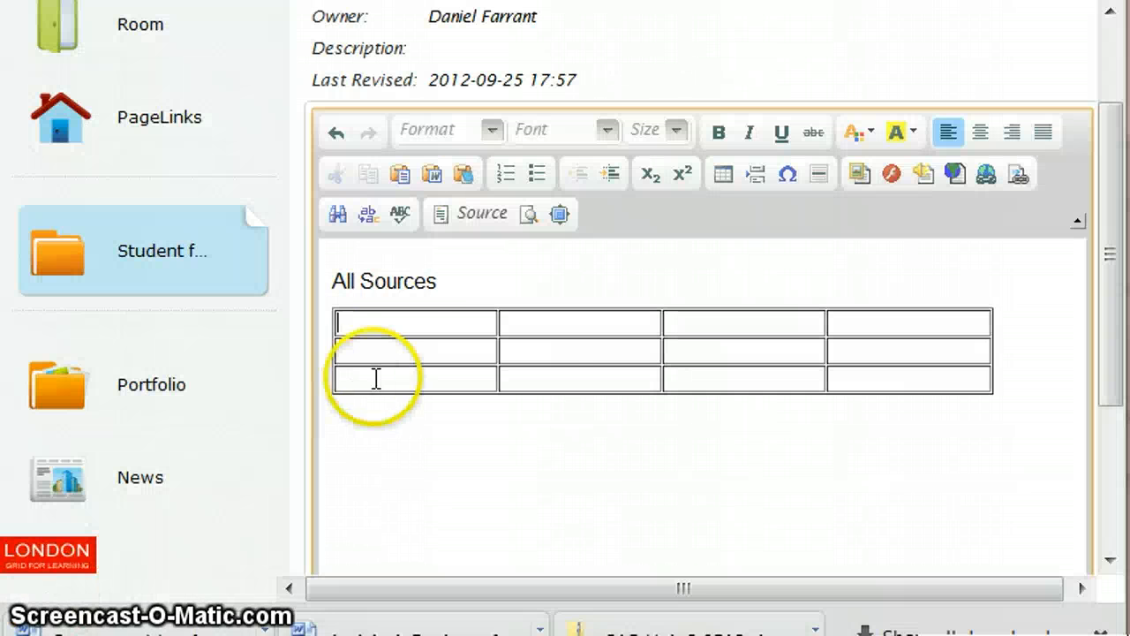
Step: Paste 'Information/Image' into the table's first cell as a bold header
right_click(404, 323)
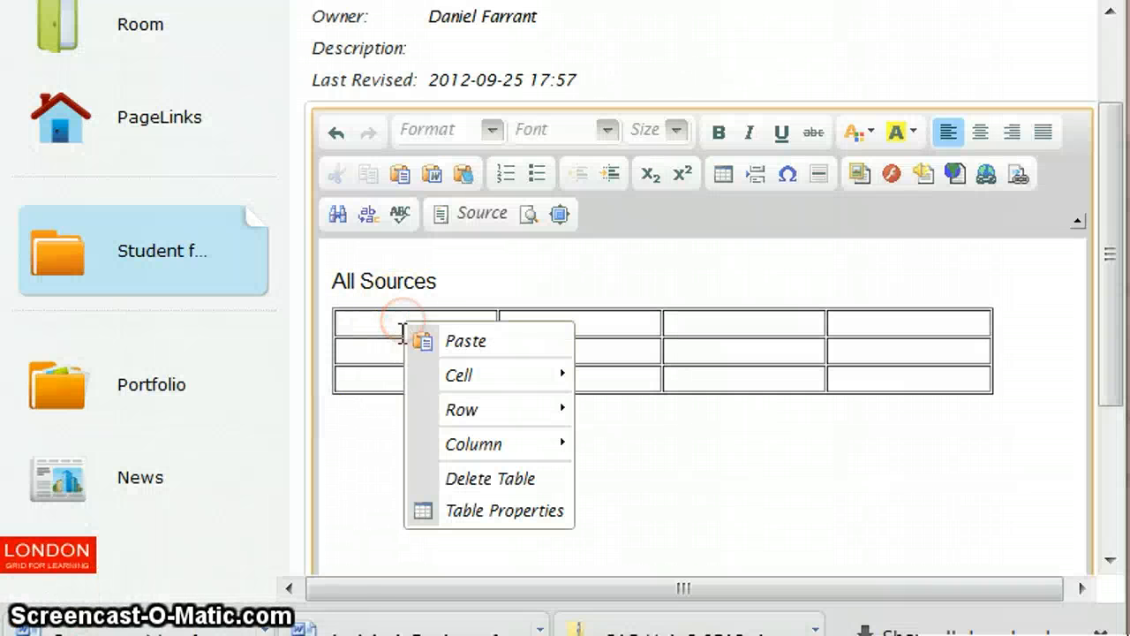
left_click(478, 344)
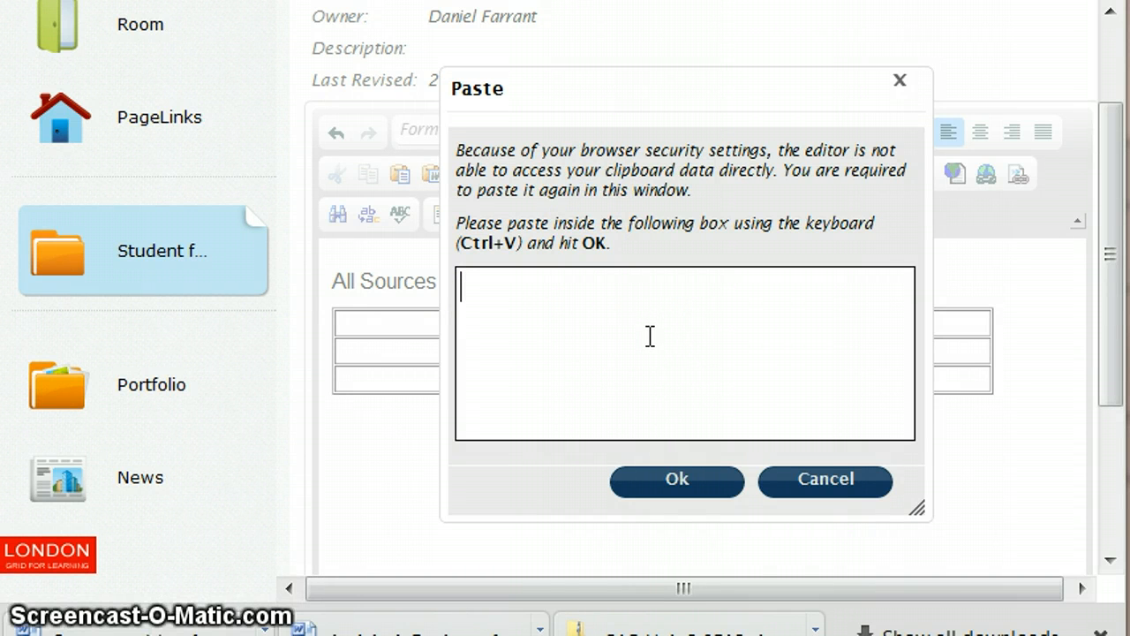
left_click(671, 485)
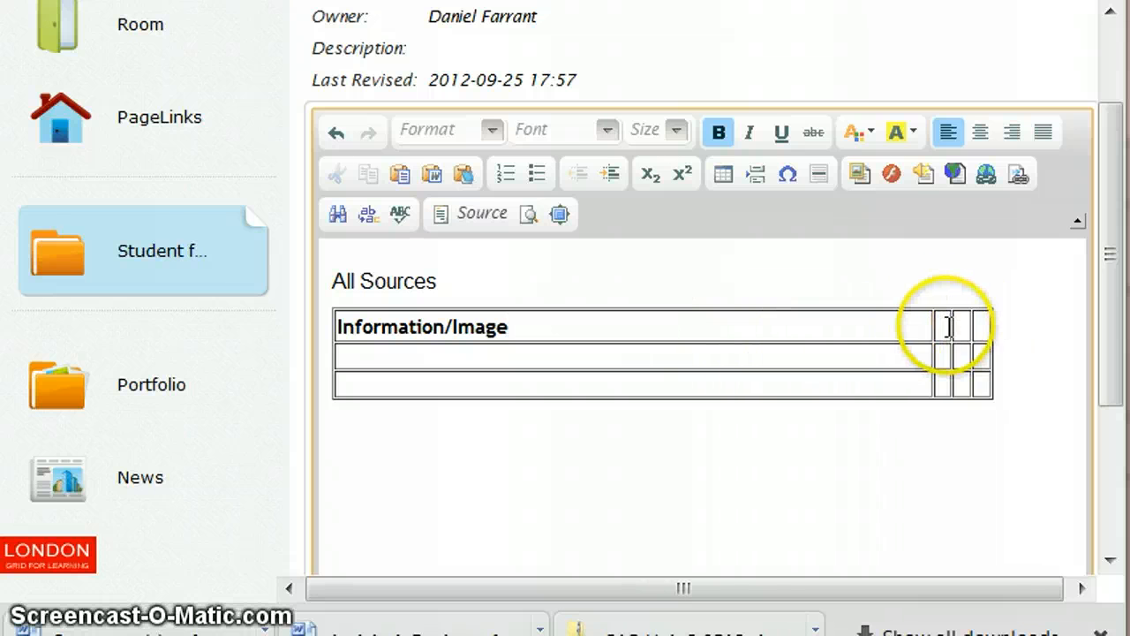
Step: Complete the header row with Where found/source, Where used and Details of permission if required, all bold
left_click(939, 326)
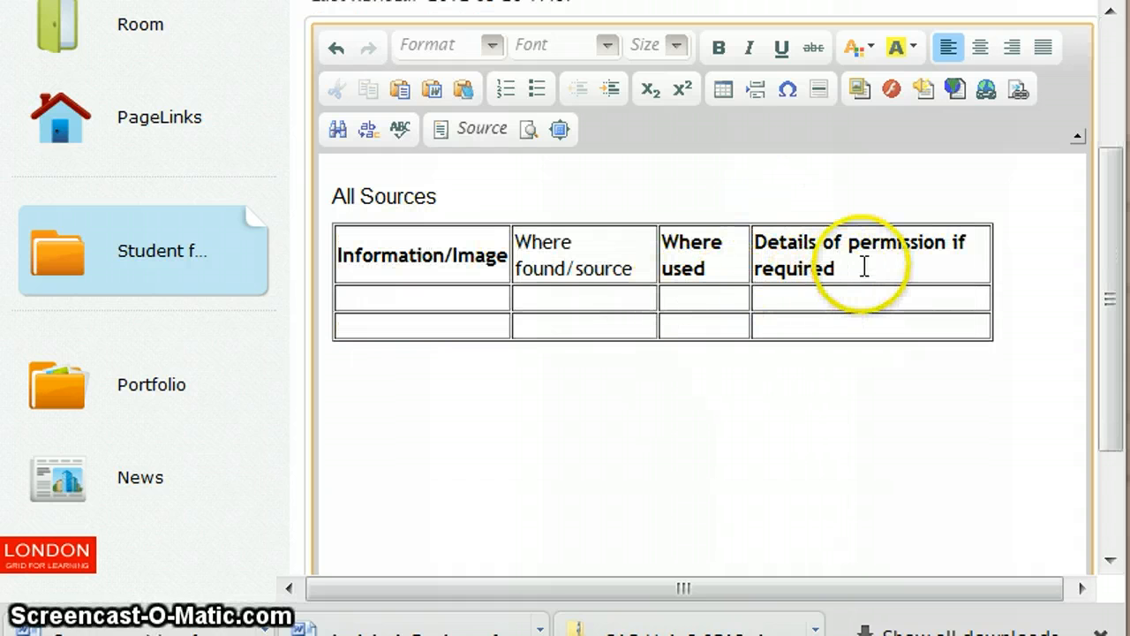
left_click_drag(632, 267, 522, 242)
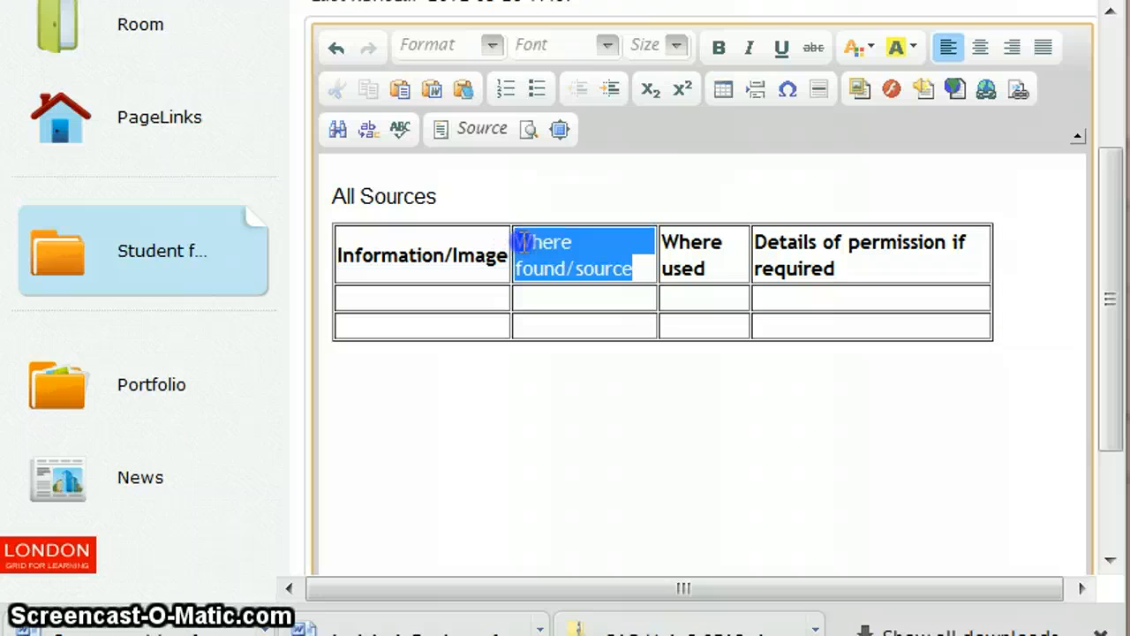
left_click(719, 47)
left_click(454, 297)
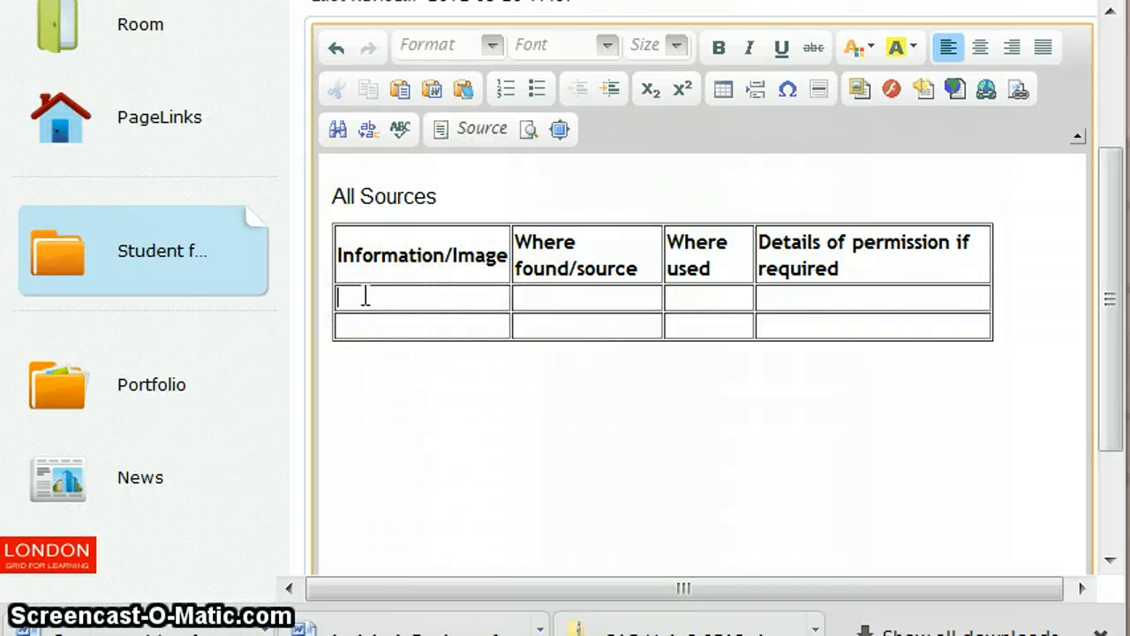
left_click(560, 301)
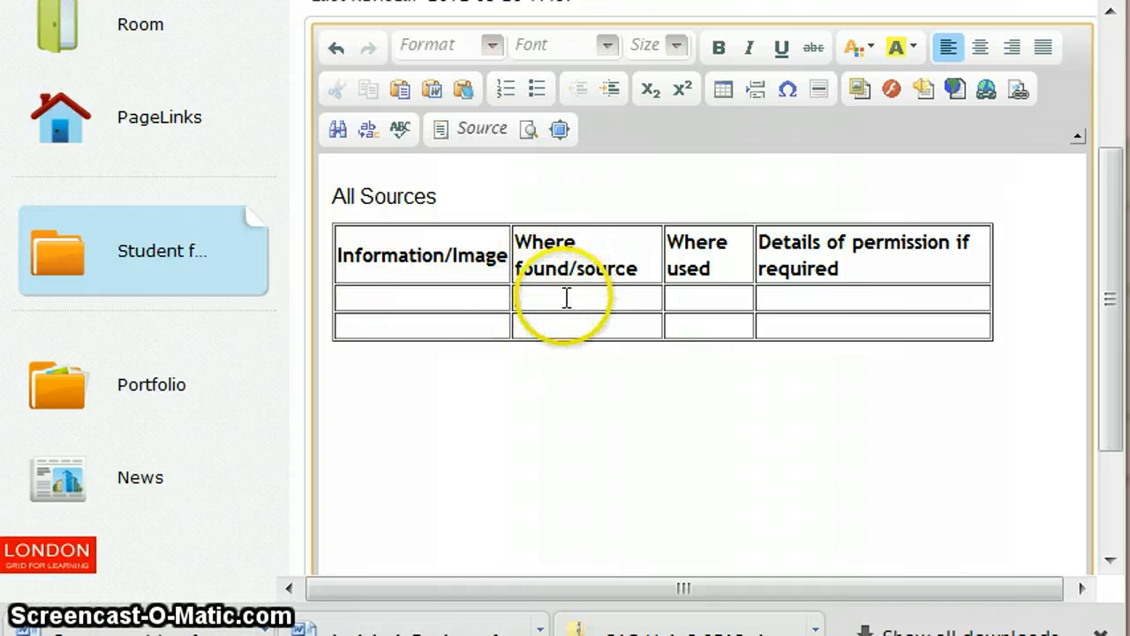
left_click(705, 297)
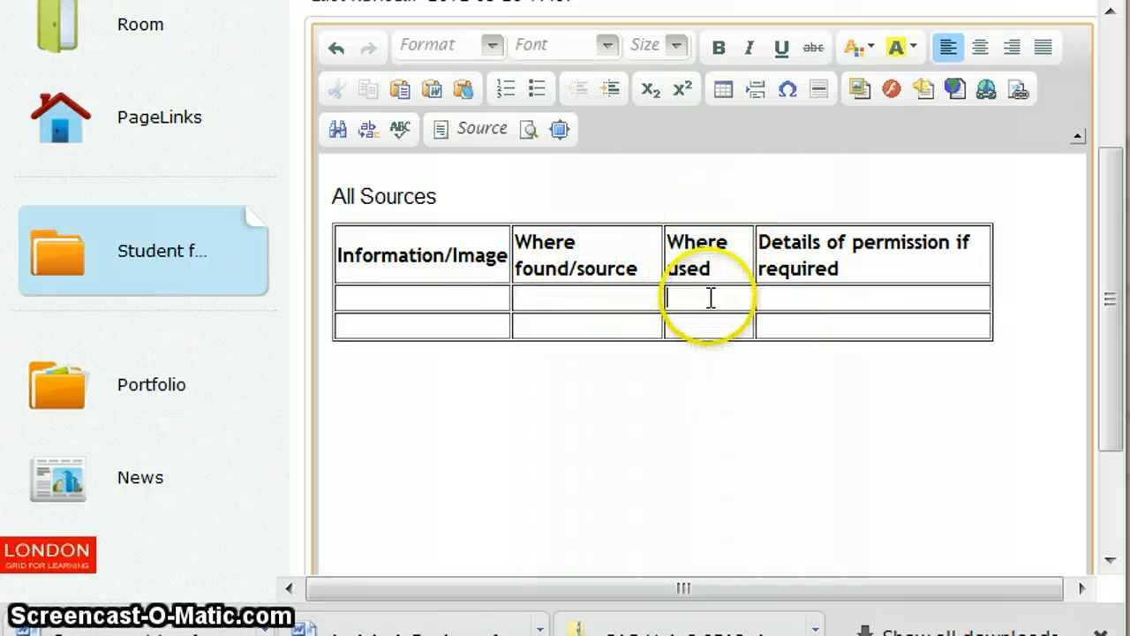
left_click(826, 299)
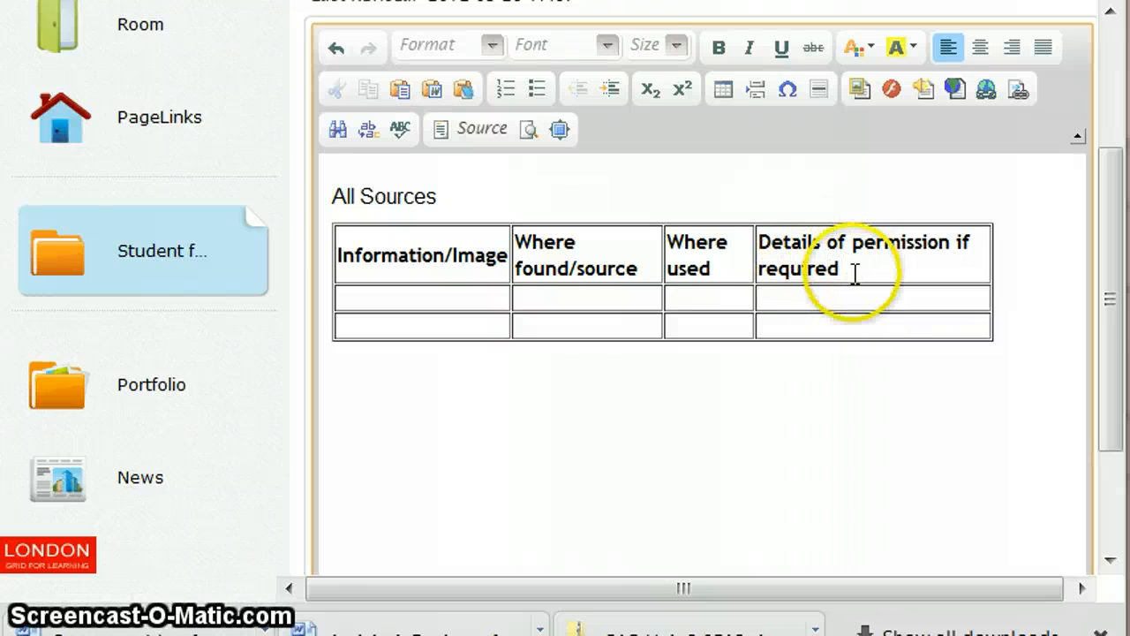
Step: Place the cursor in the table's last row and scroll down to the Save button below the editor
left_click(446, 195)
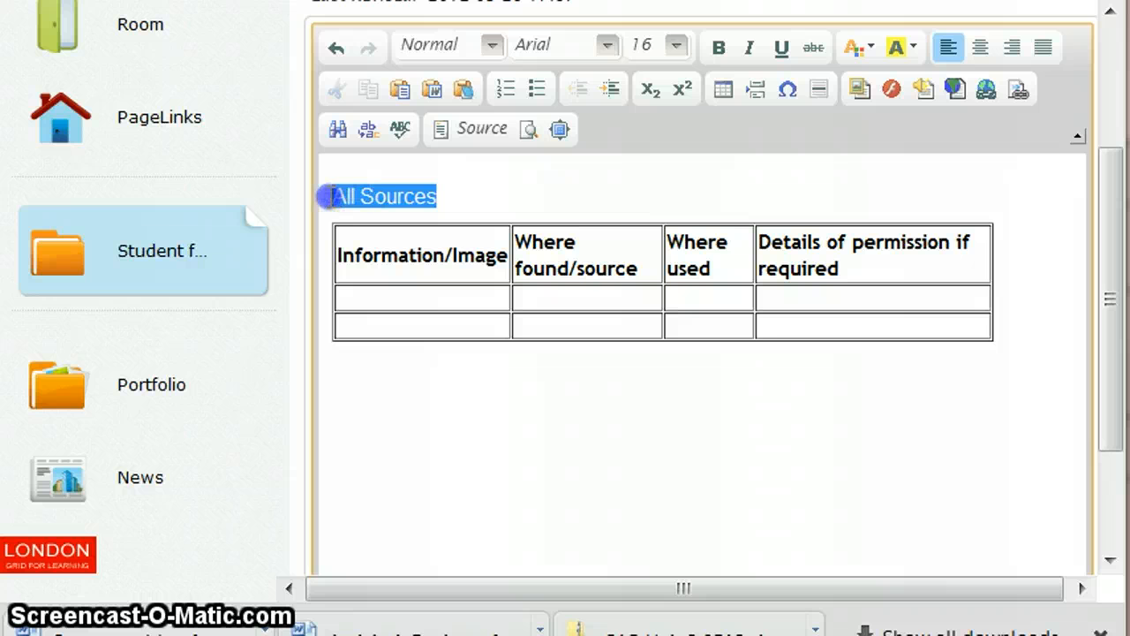
left_click(448, 302)
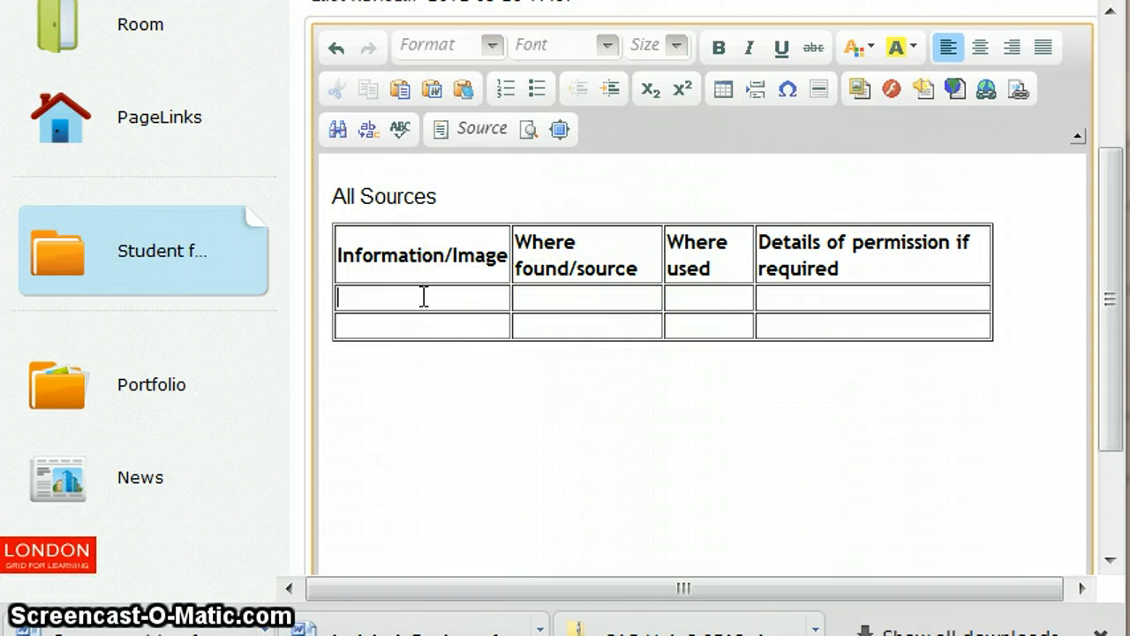
left_click(378, 328)
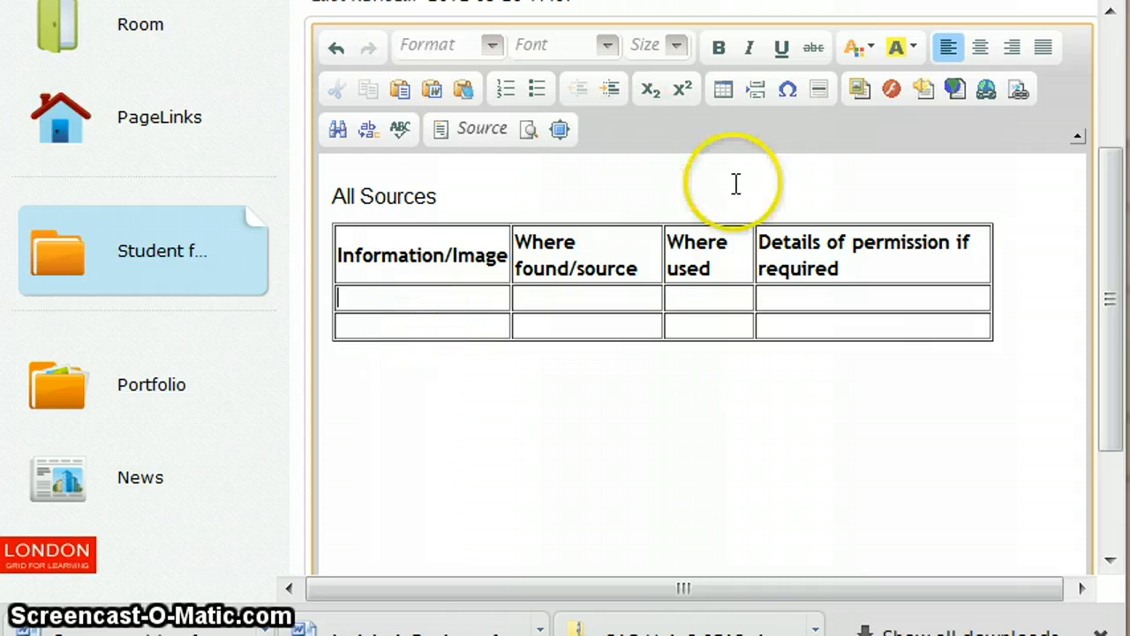
left_click_drag(1120, 263, 1107, 408)
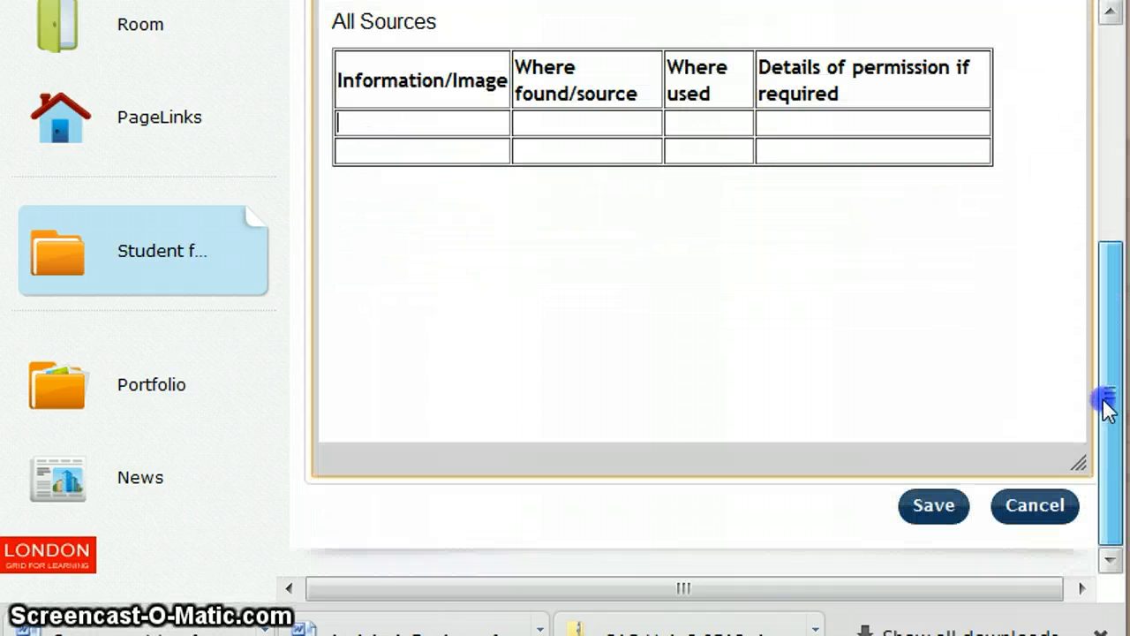
Step: Save the Sources Table document as version 0.1 and view the saved table
left_click(938, 516)
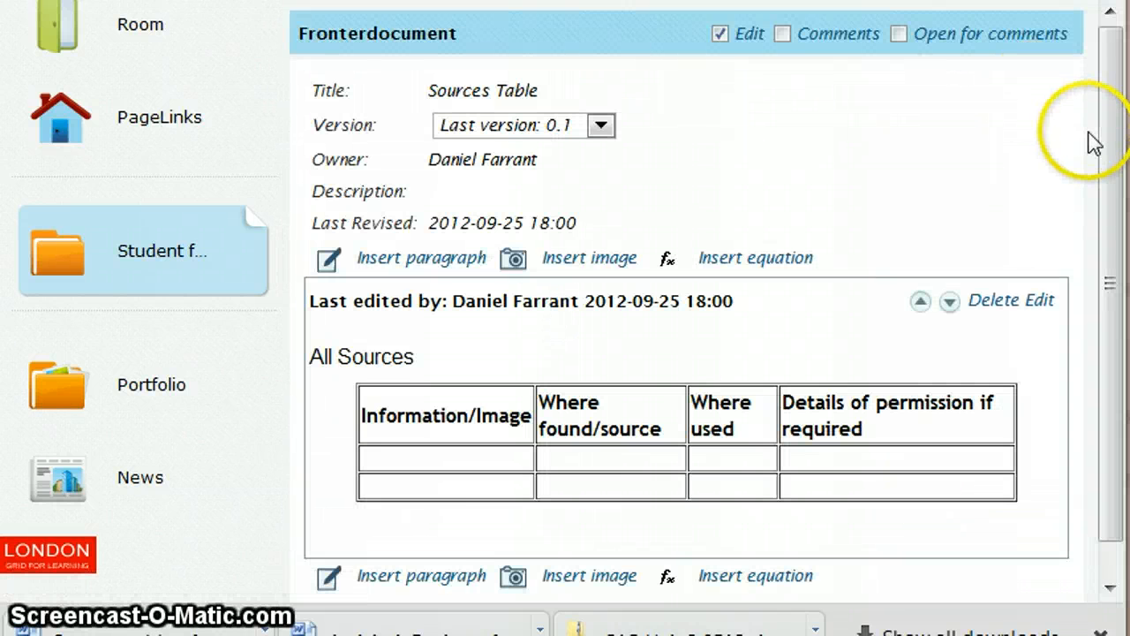
left_click_drag(1104, 141, 1111, 327)
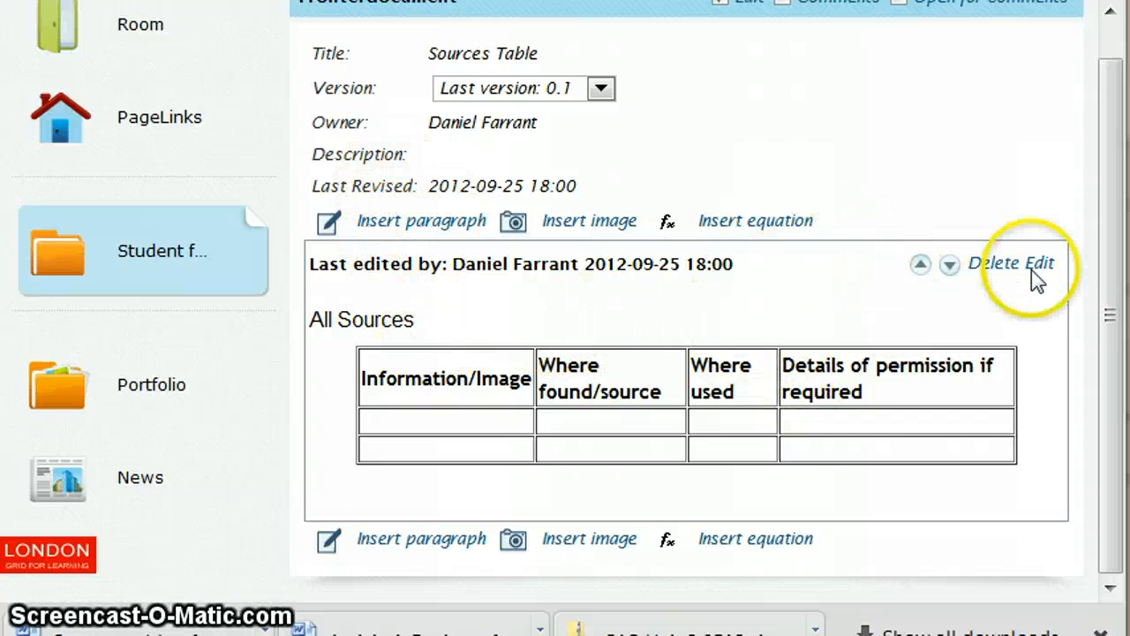
Step: Reopen the document for editing and place the cursor in the table's last row
left_click(433, 426)
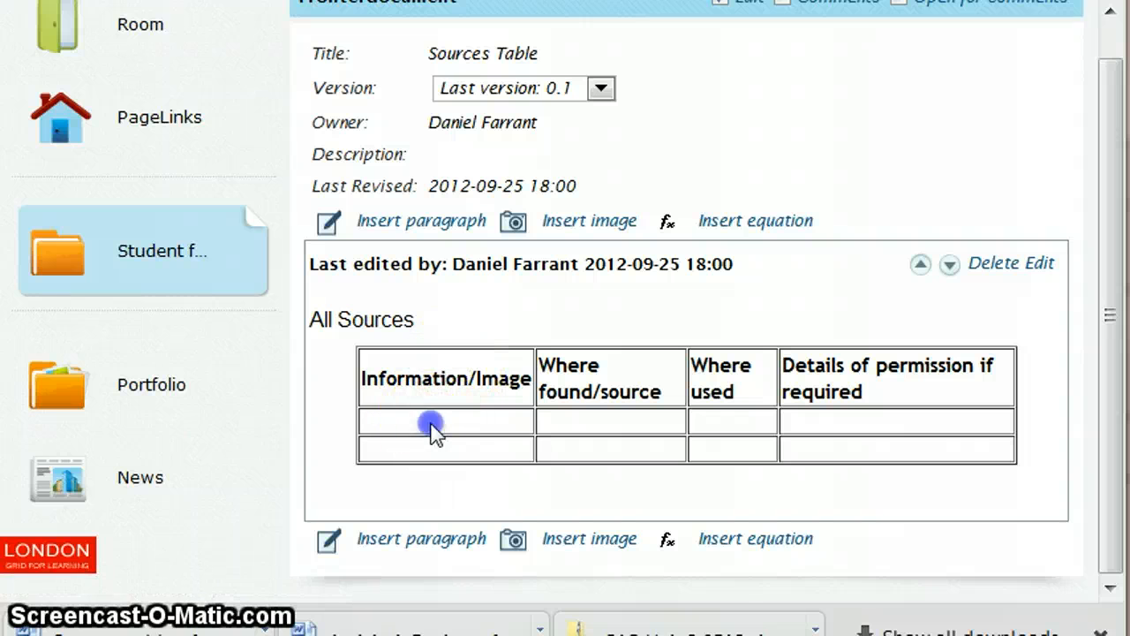
left_click(1038, 262)
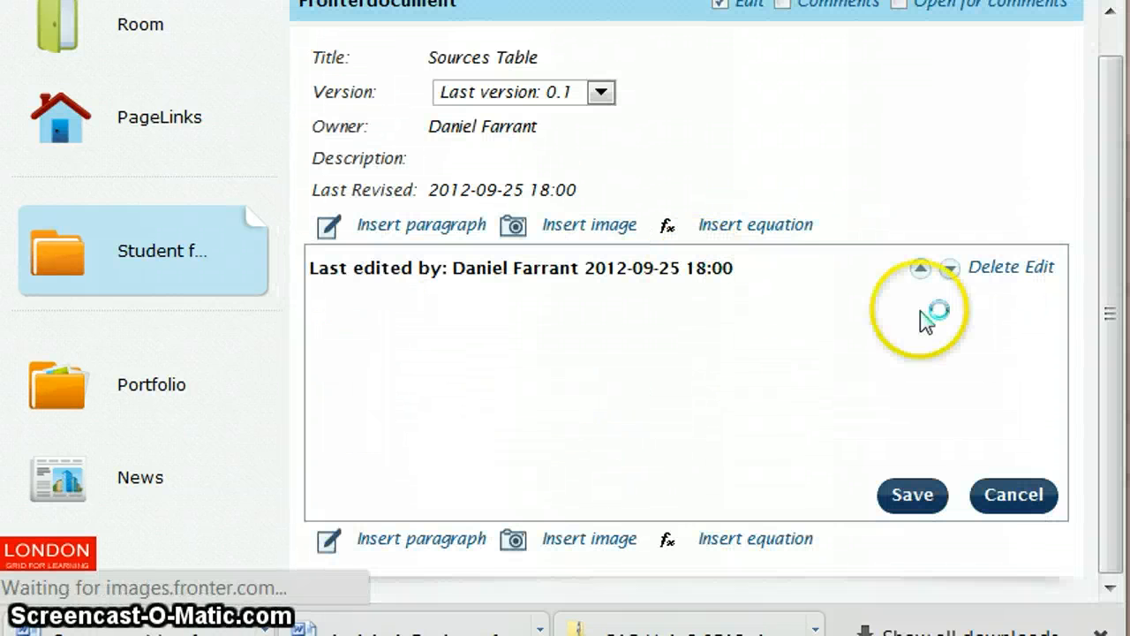
left_click_drag(1117, 198, 1103, 379)
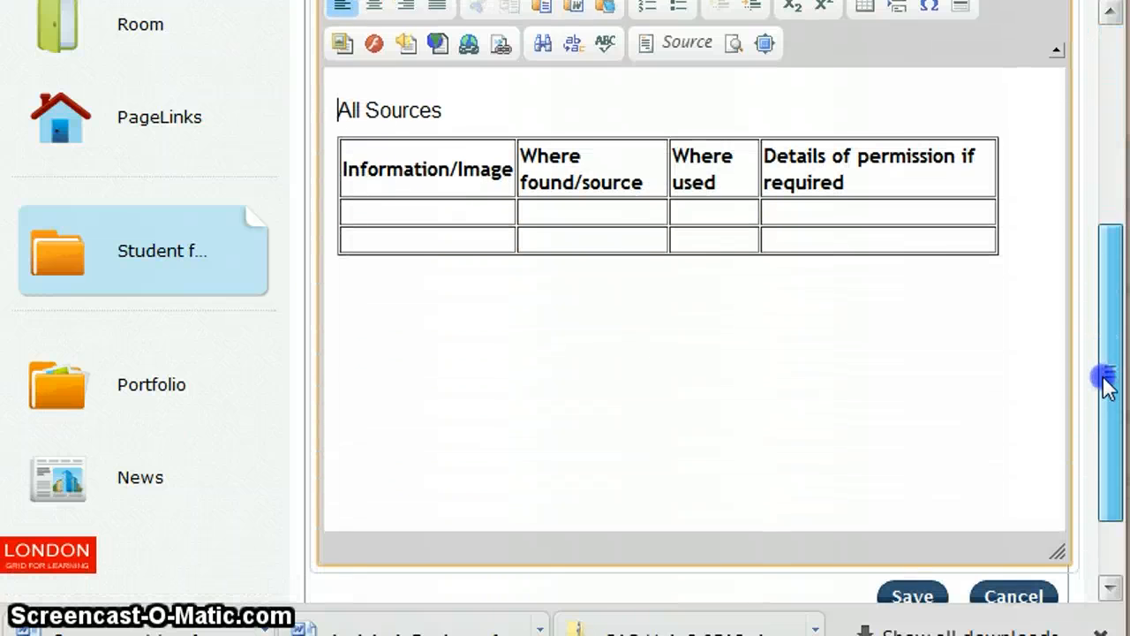
left_click(406, 226)
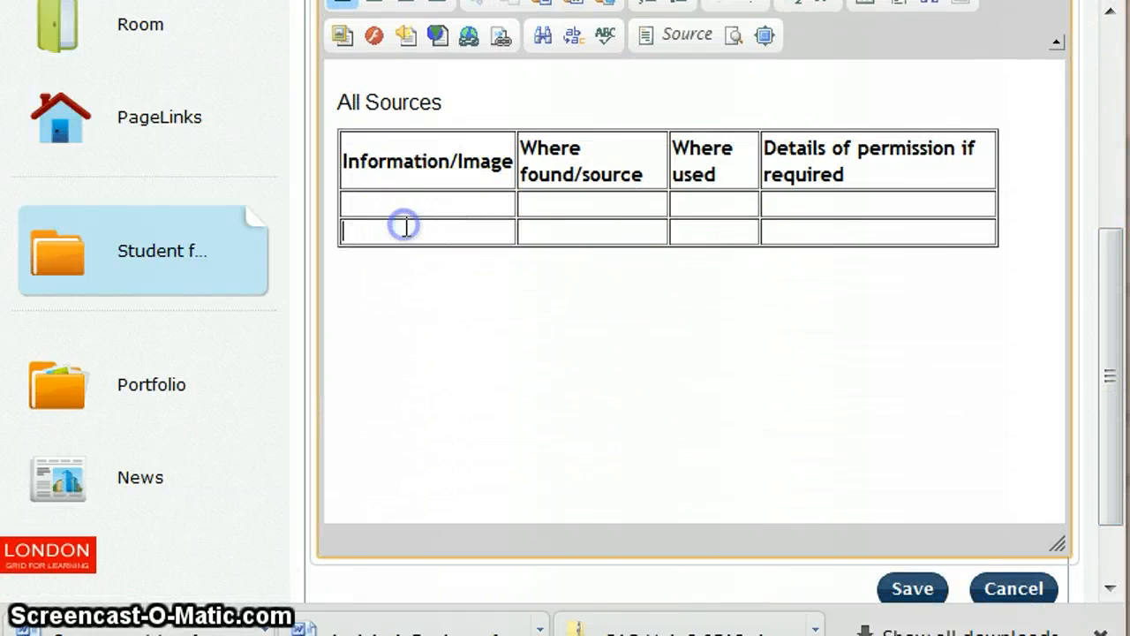
left_click(353, 232)
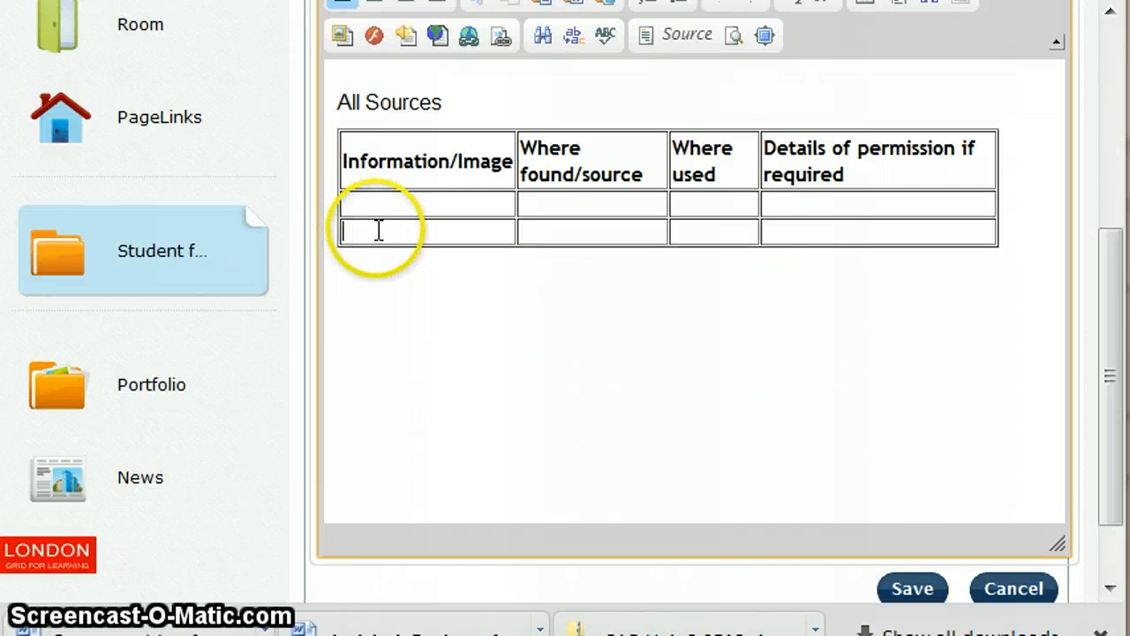
Step: Insert rows after the last row, leaving four blank rows under the bold headers, and save
right_click(378, 230)
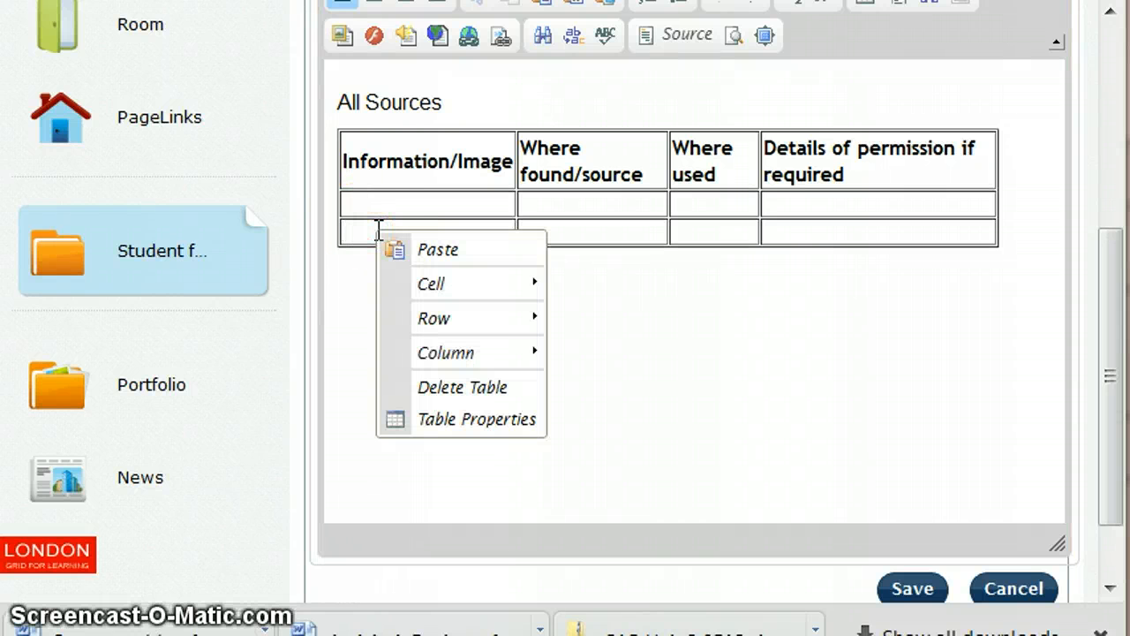
left_click(361, 232)
right_click(363, 232)
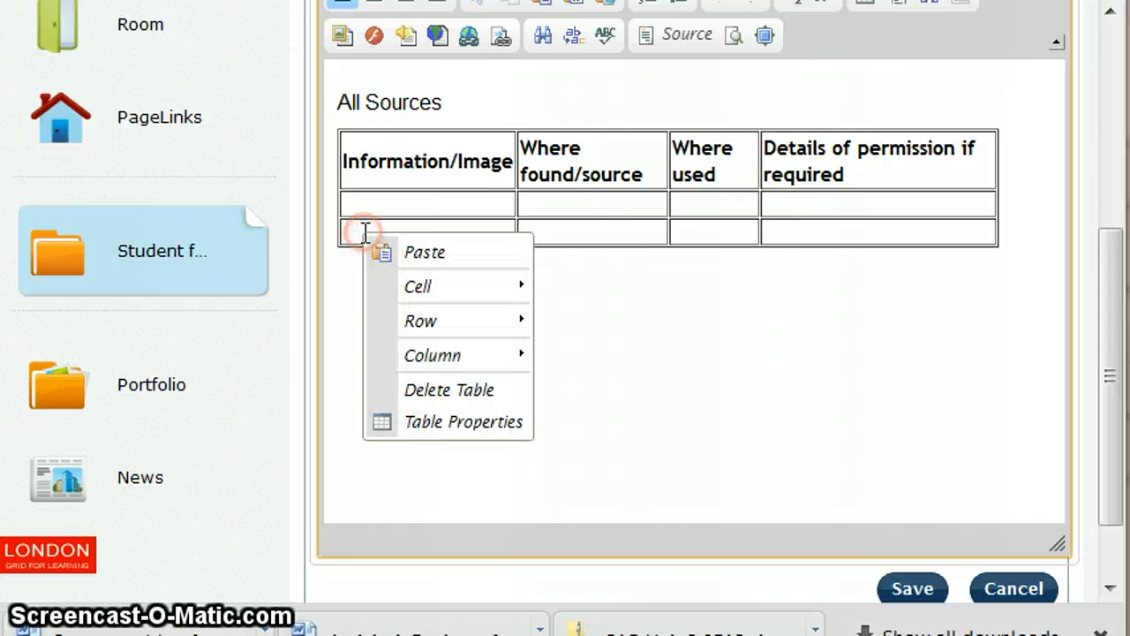
mouse_move(444, 329)
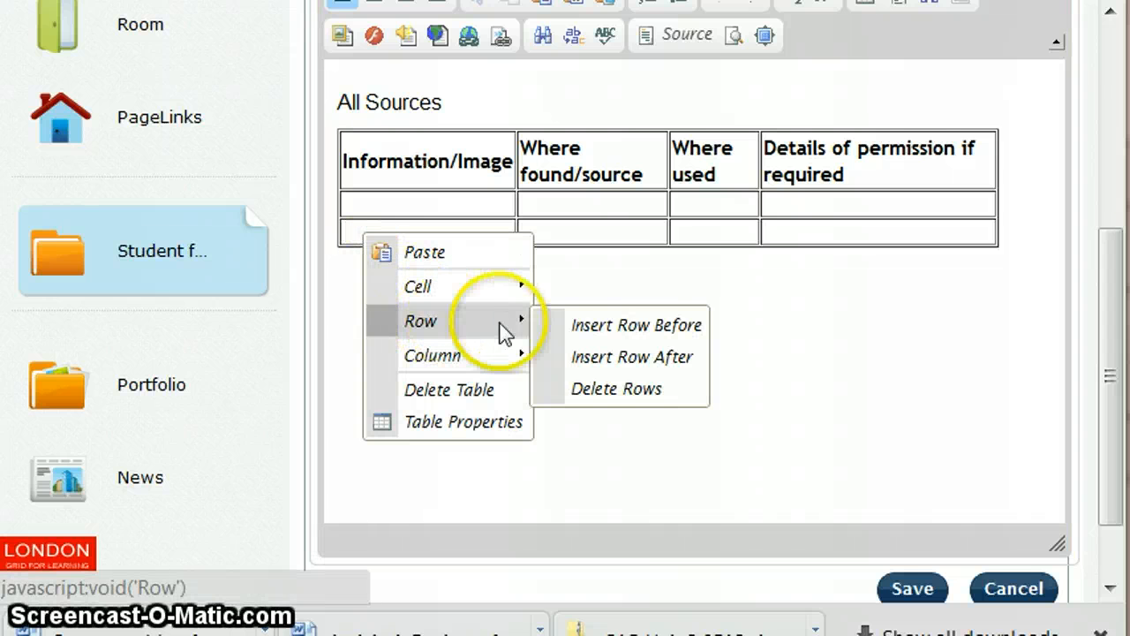
left_click(650, 369)
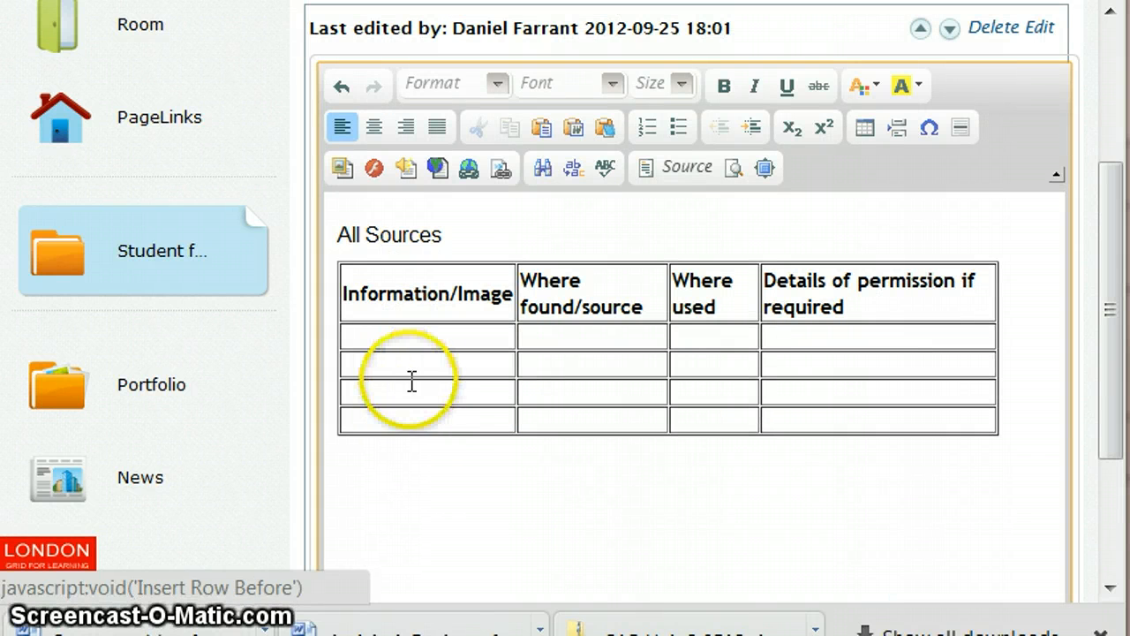
left_click_drag(1108, 309, 1110, 504)
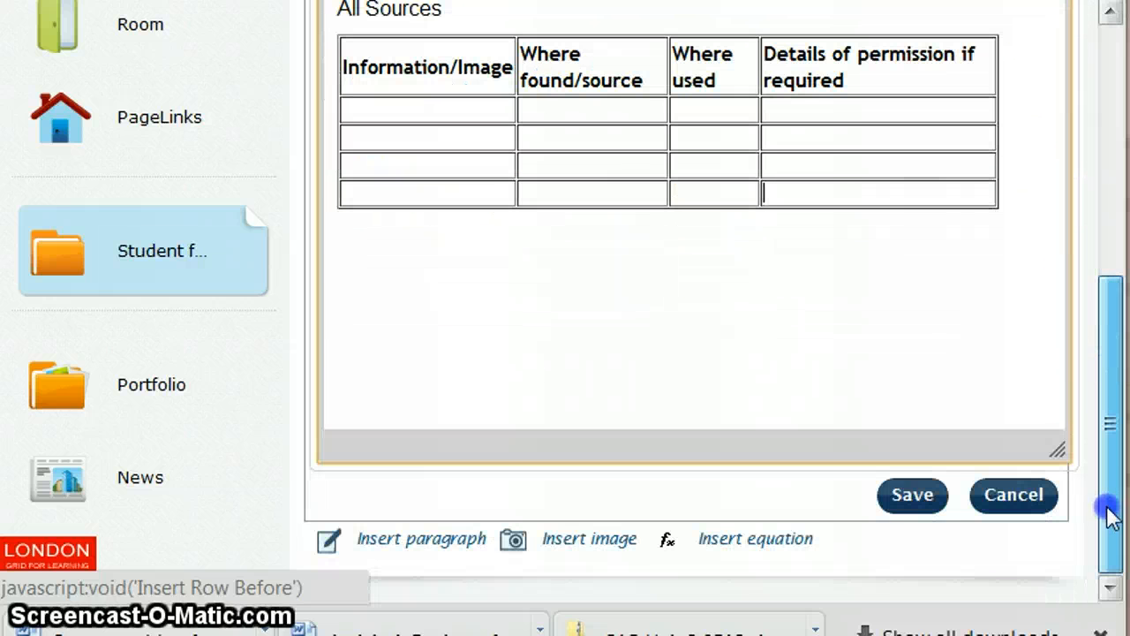
left_click(915, 497)
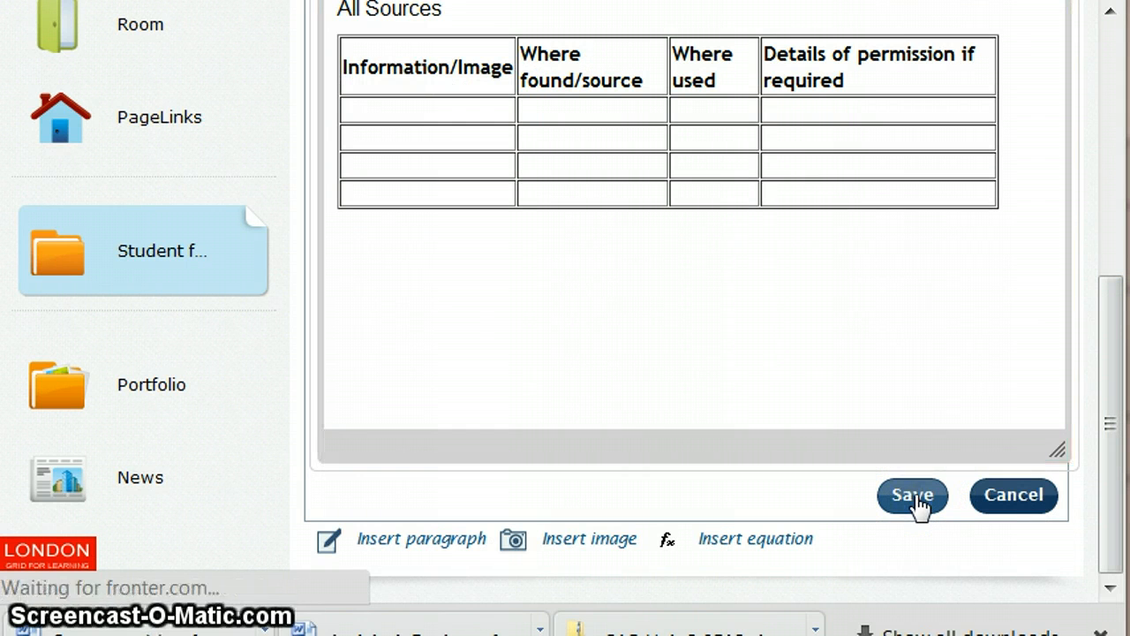